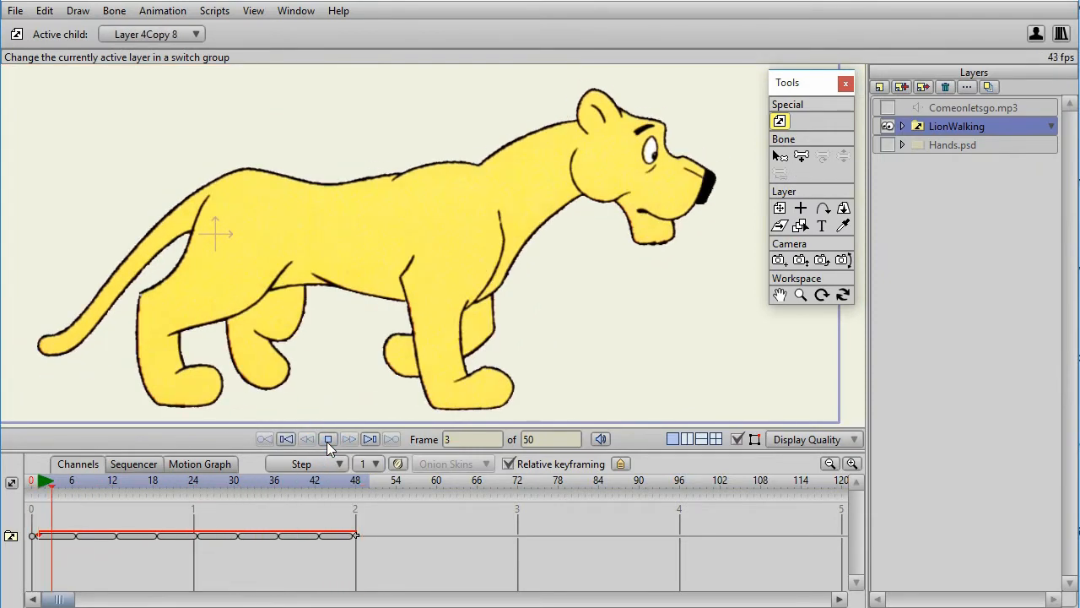
Step: Stop the playback, expand the LionWalking group and view each of its drawings from Layer 4Copy to Layer 4Copy 8
click(328, 441)
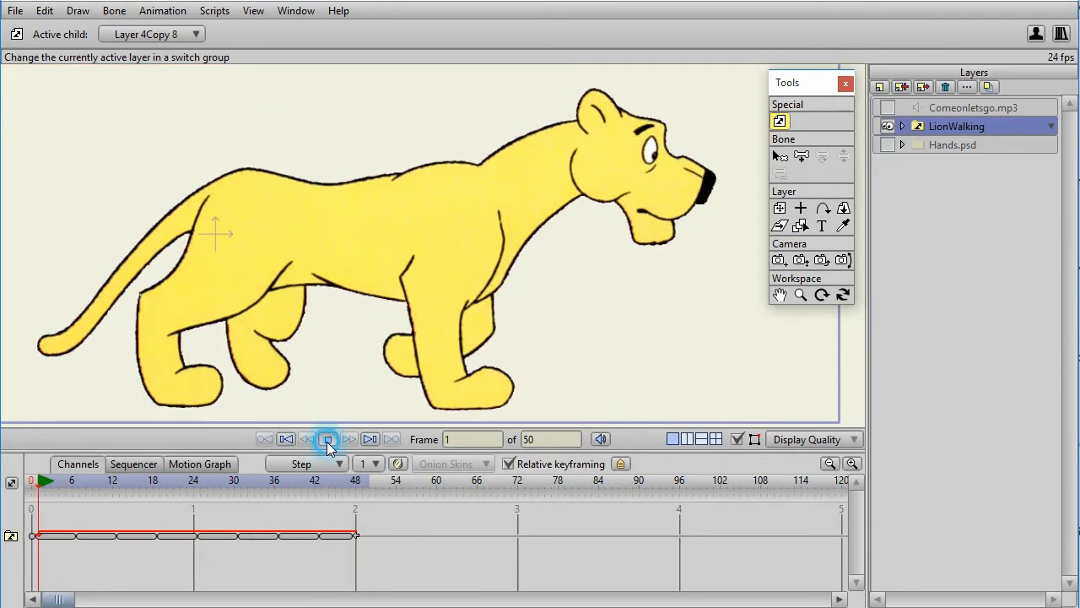
click(902, 125)
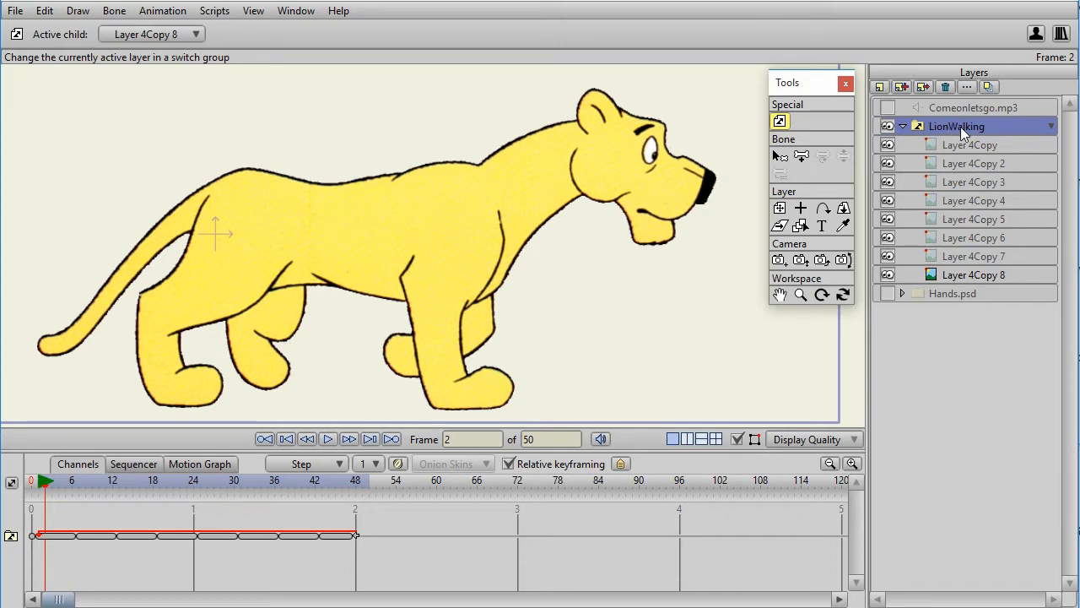
click(973, 145)
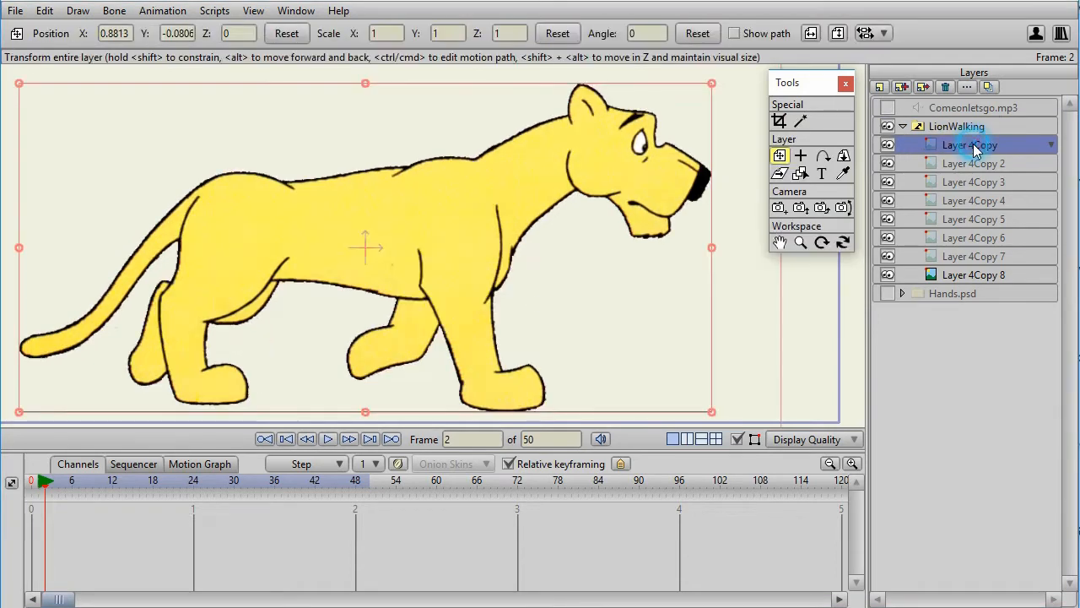
click(972, 160)
click(969, 184)
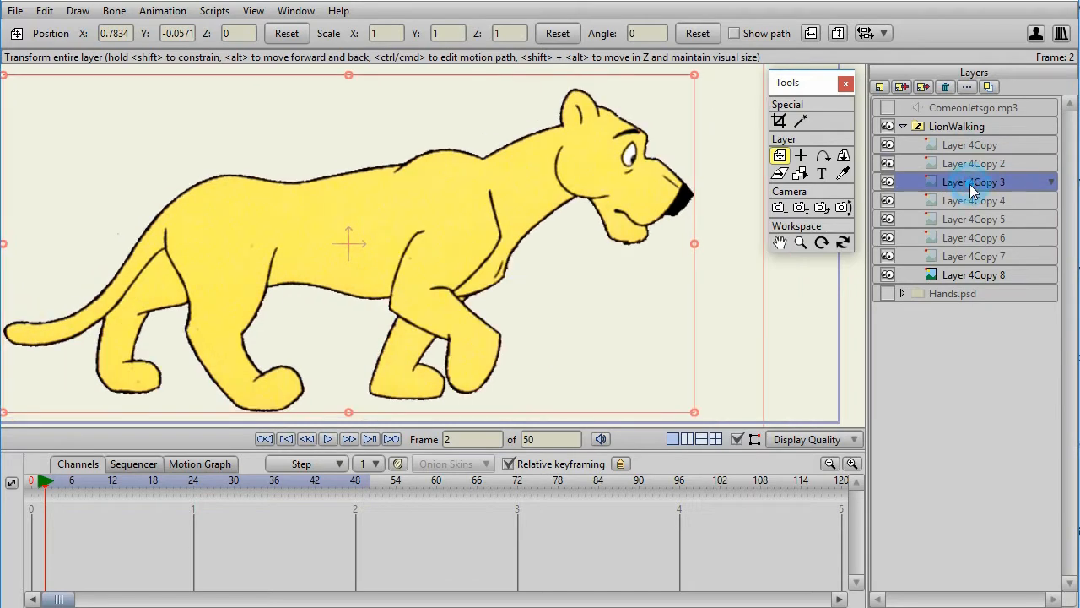
click(960, 202)
click(957, 218)
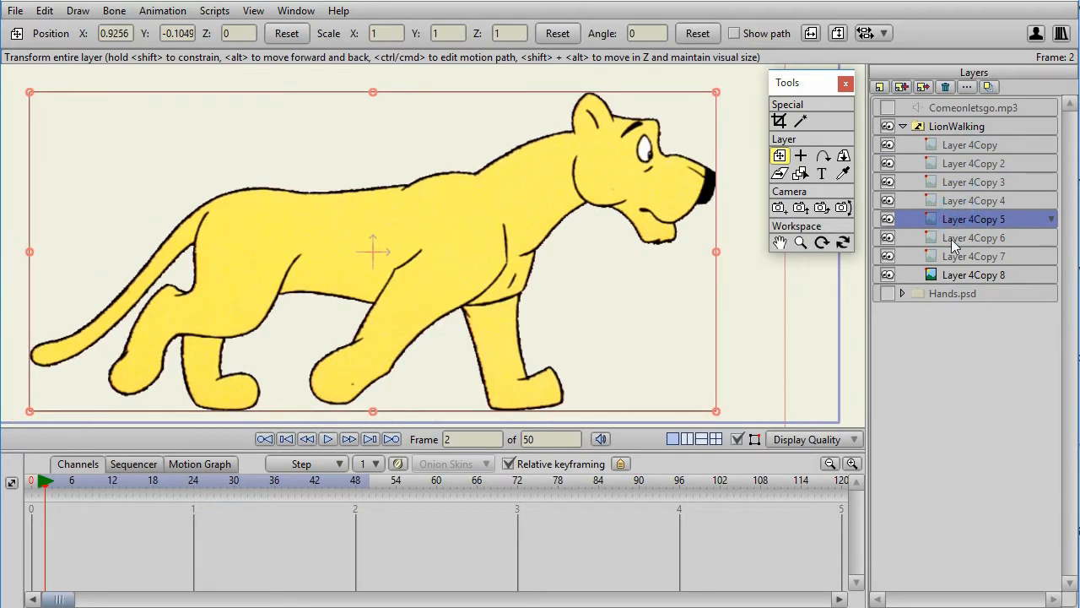
click(952, 238)
click(951, 257)
click(949, 275)
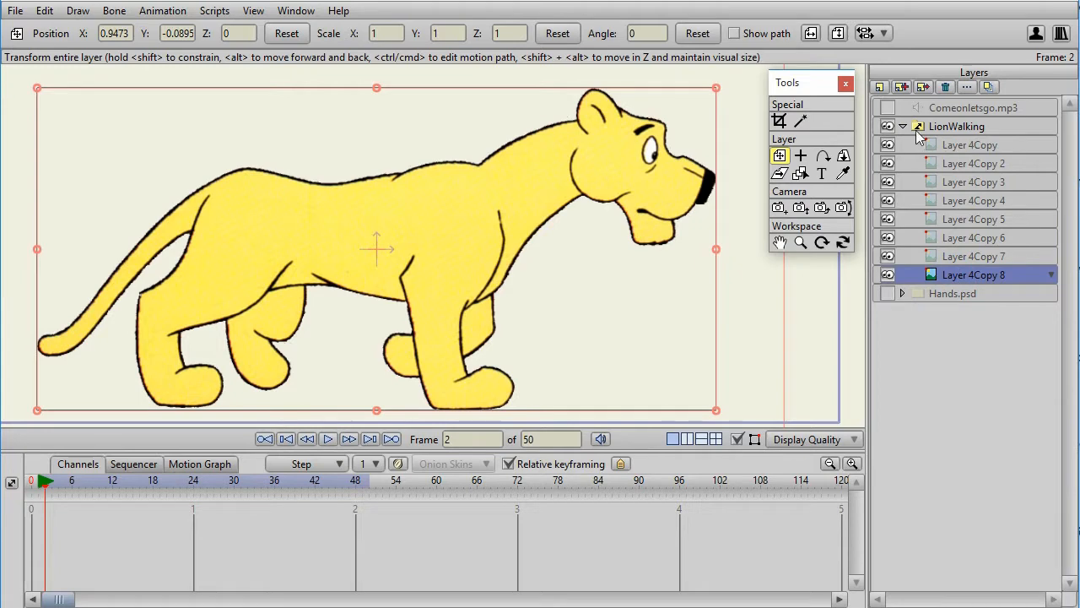
click(966, 130)
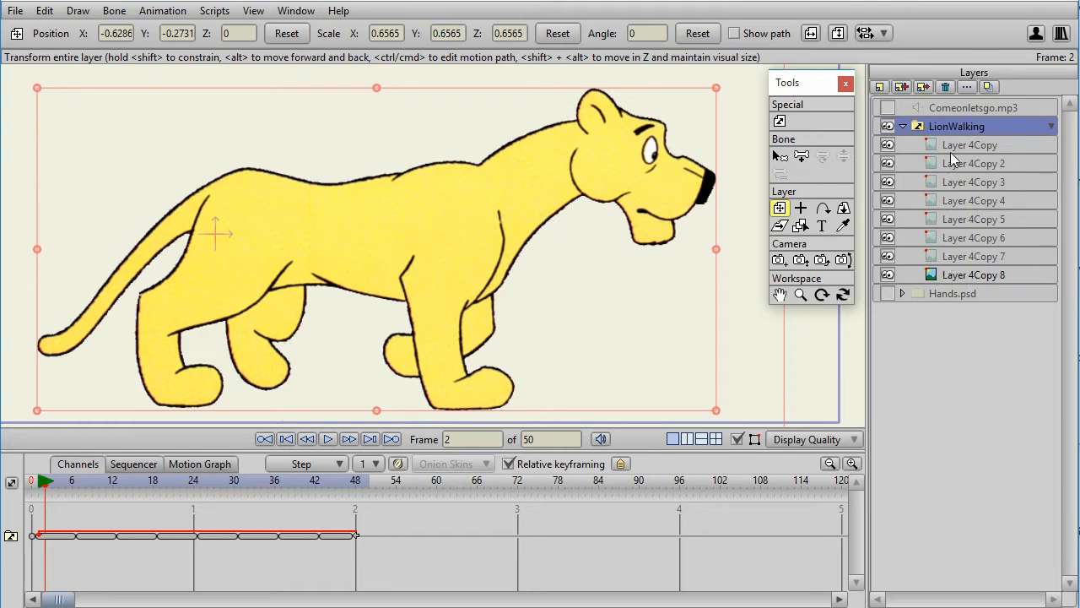
Step: Scrub the LionWalking timeline from frame 2 to frame 14 to examine where the lion drawings switch
click(48, 484)
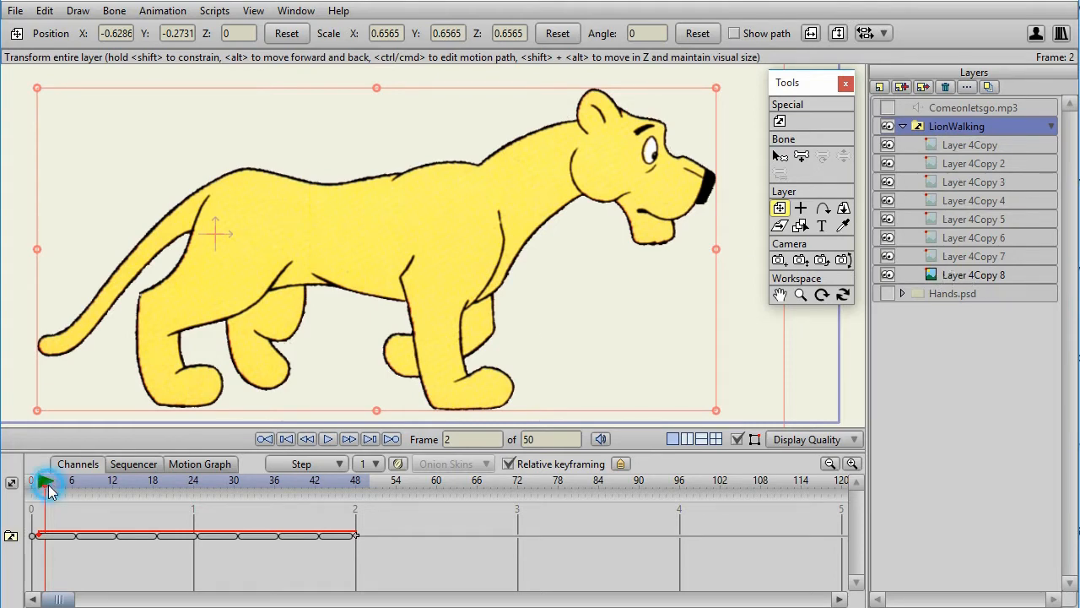
drag(48, 484, 107, 523)
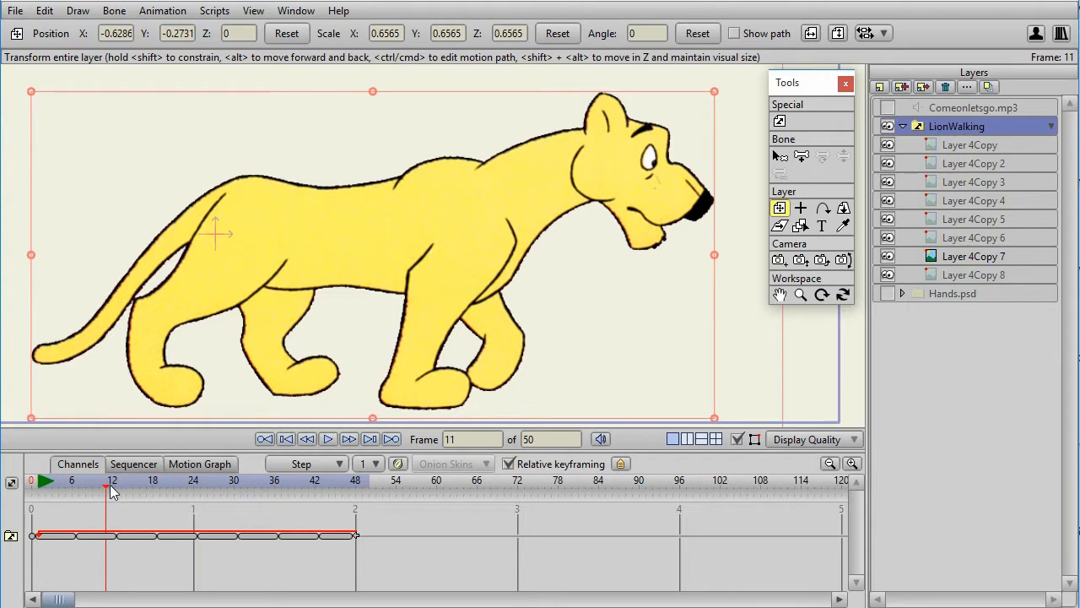
drag(110, 492, 132, 511)
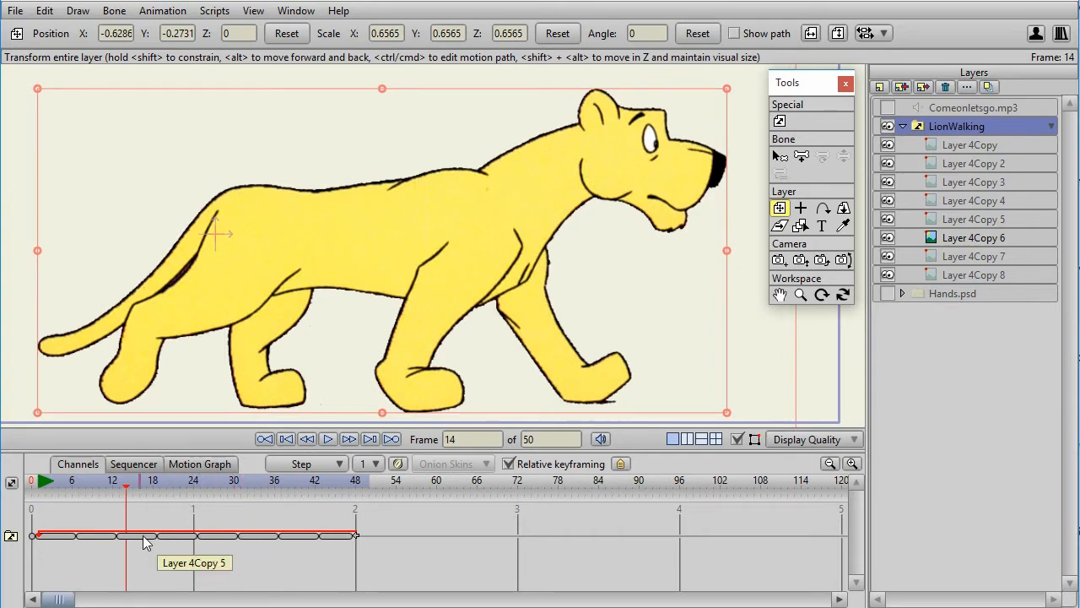
Step: Activate the Switch Layer tool and scrub back to frame 1 and forward again to examine the active child at each keyframe
click(780, 123)
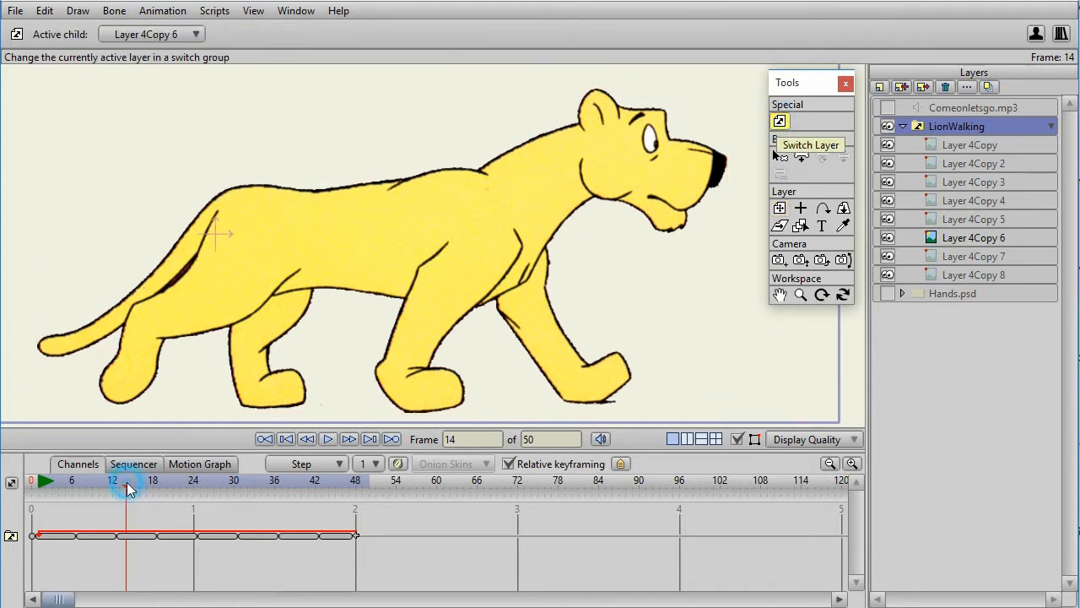
drag(126, 487, 101, 495)
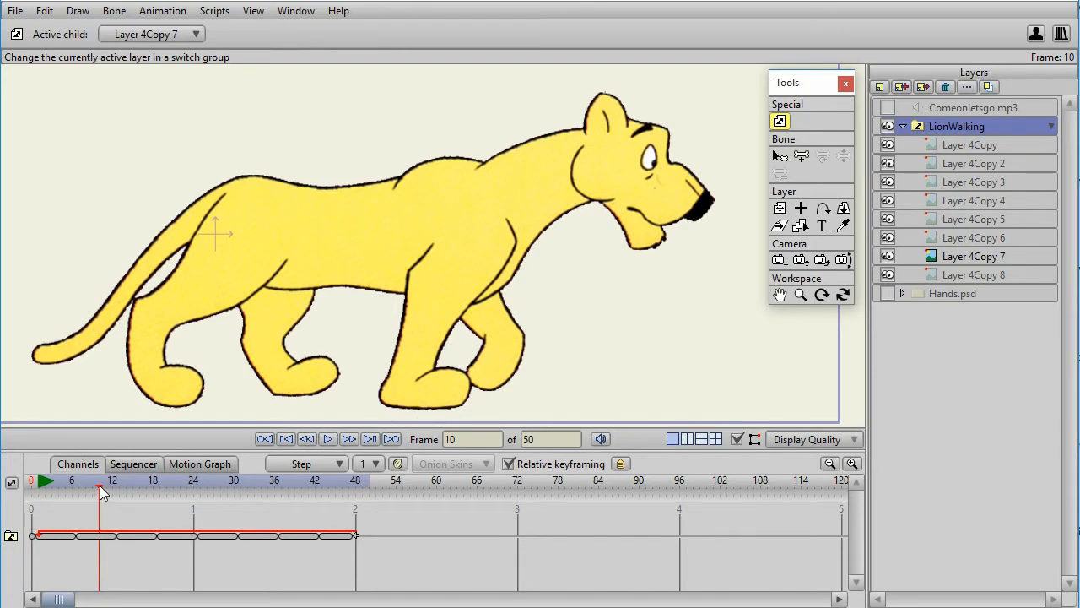
drag(99, 492, 39, 494)
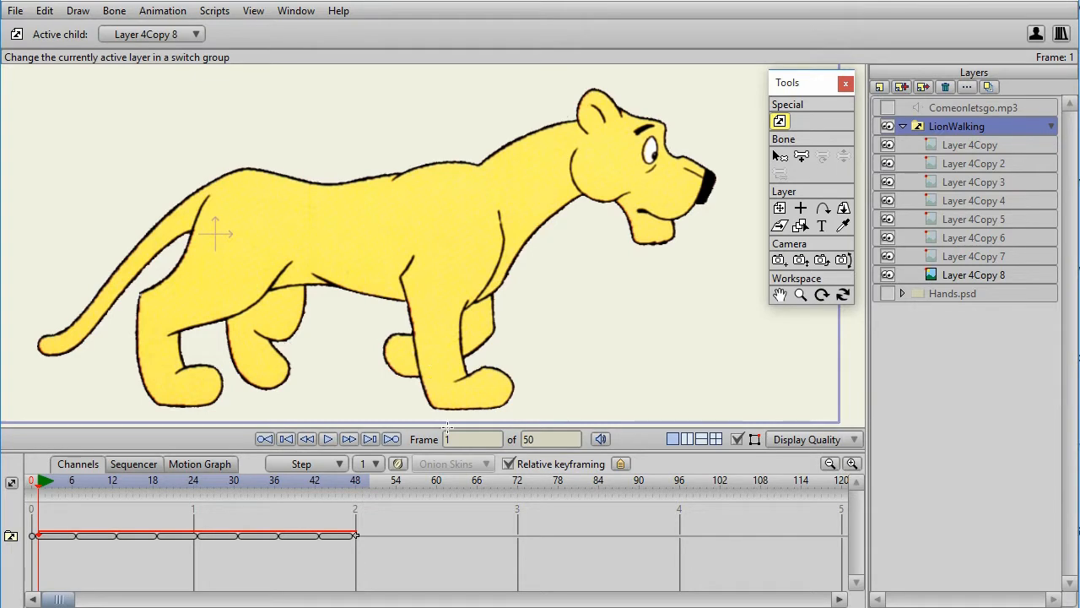
drag(57, 481, 80, 487)
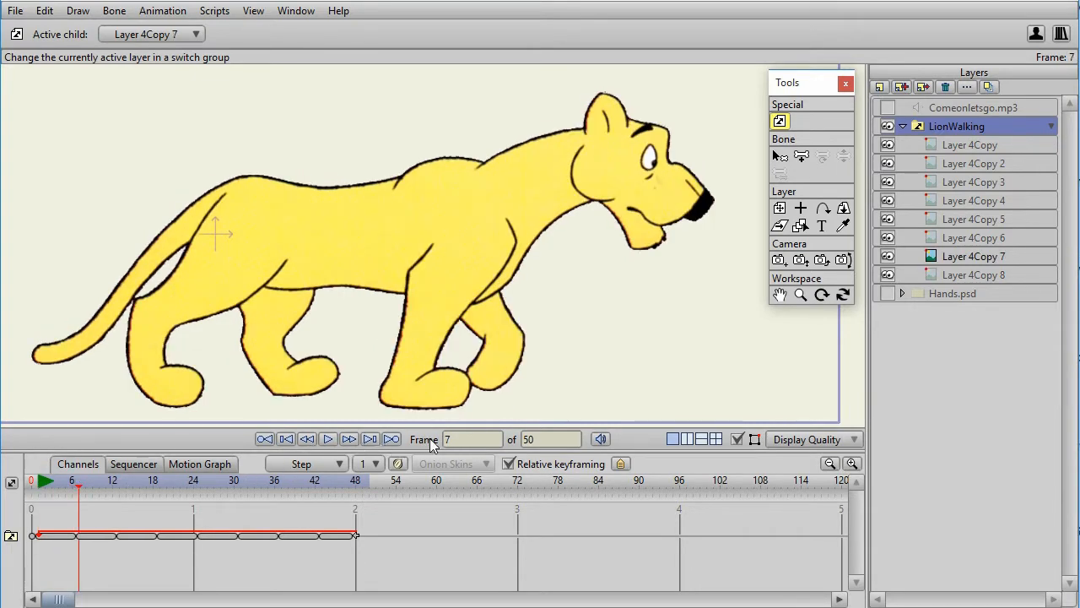
drag(82, 490, 117, 481)
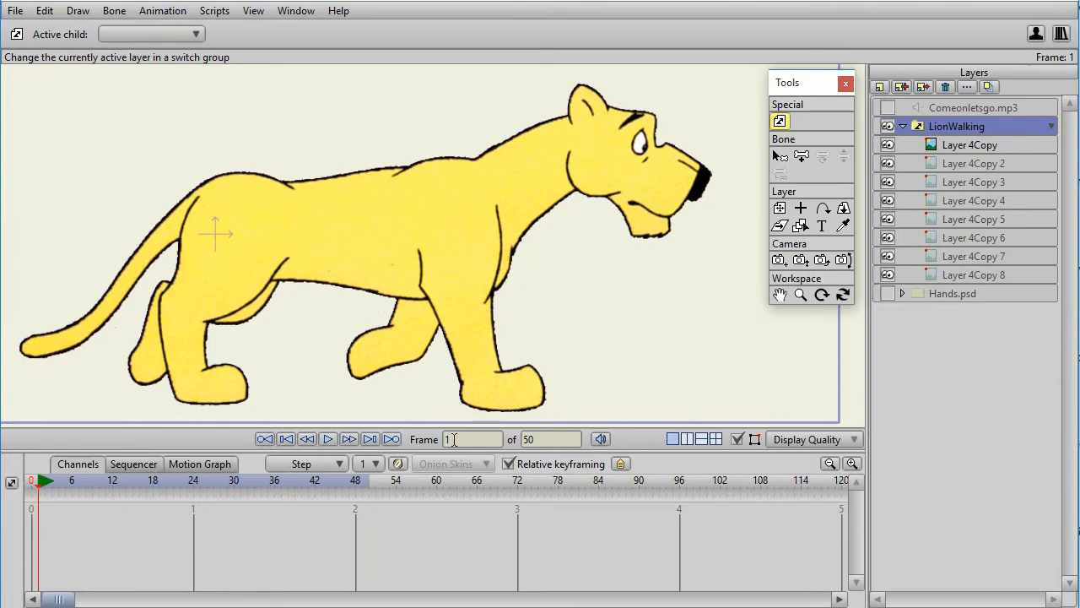
Step: Switch the LionWalking group to Layer 4Copy 8 at frame 1 and to Layer 4Copy 7 at frame 7
right_click(959, 131)
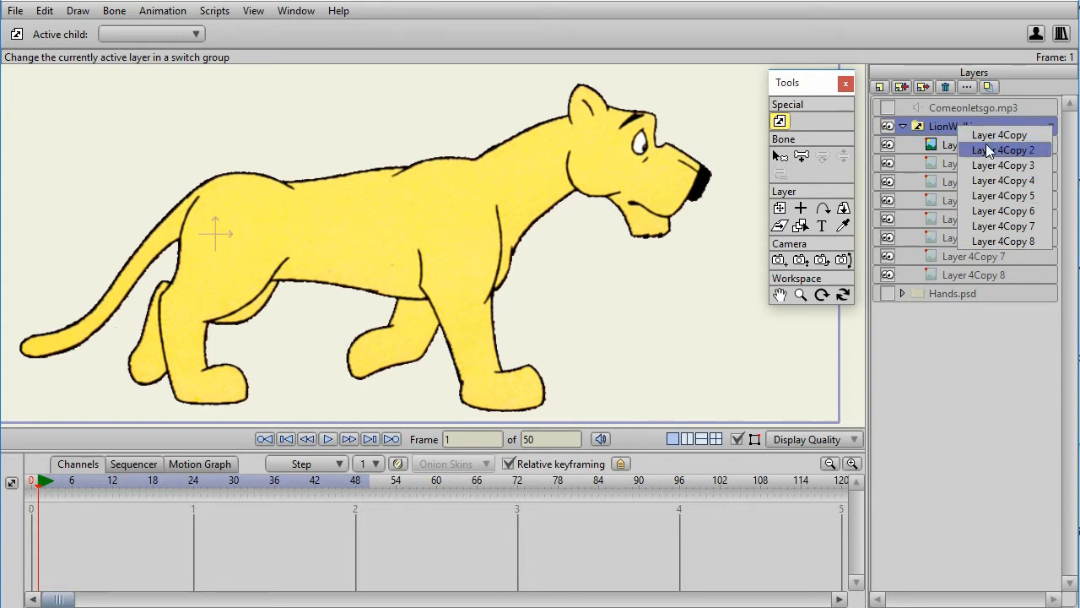
click(994, 240)
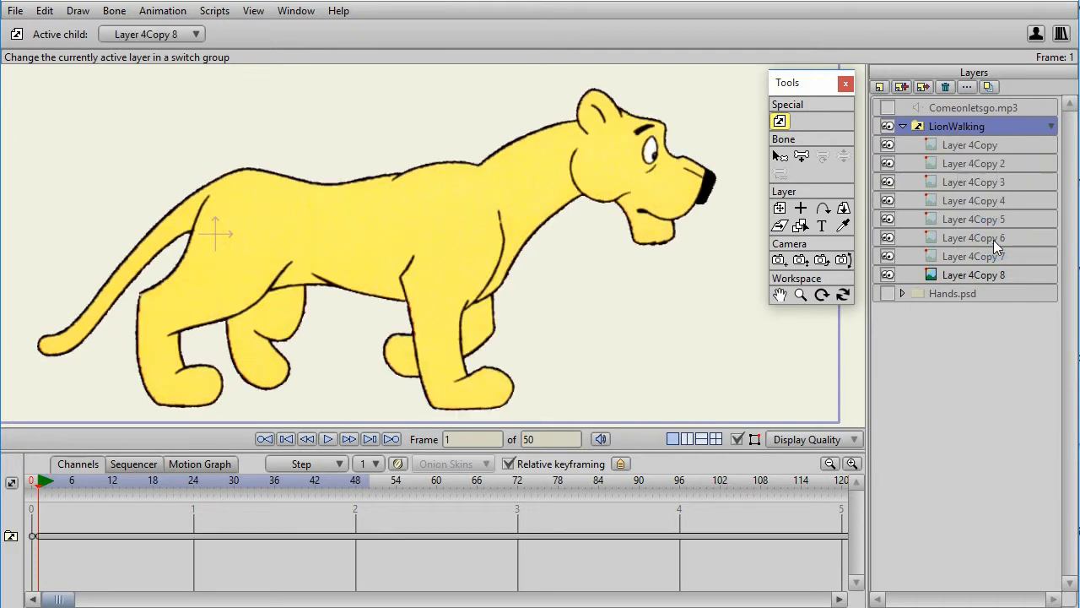
click(78, 480)
click(1012, 127)
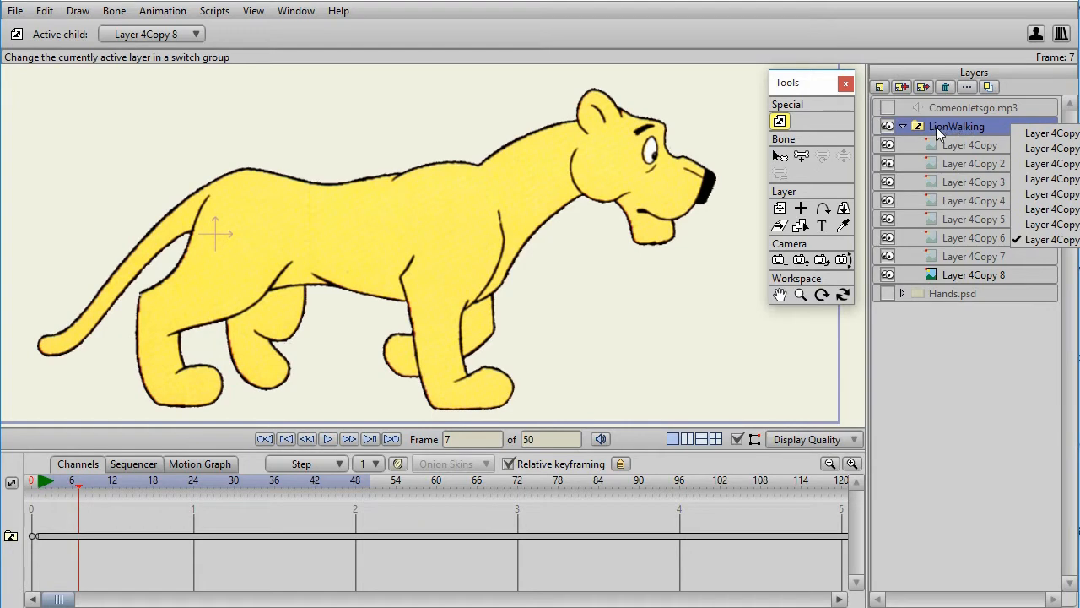
click(1055, 225)
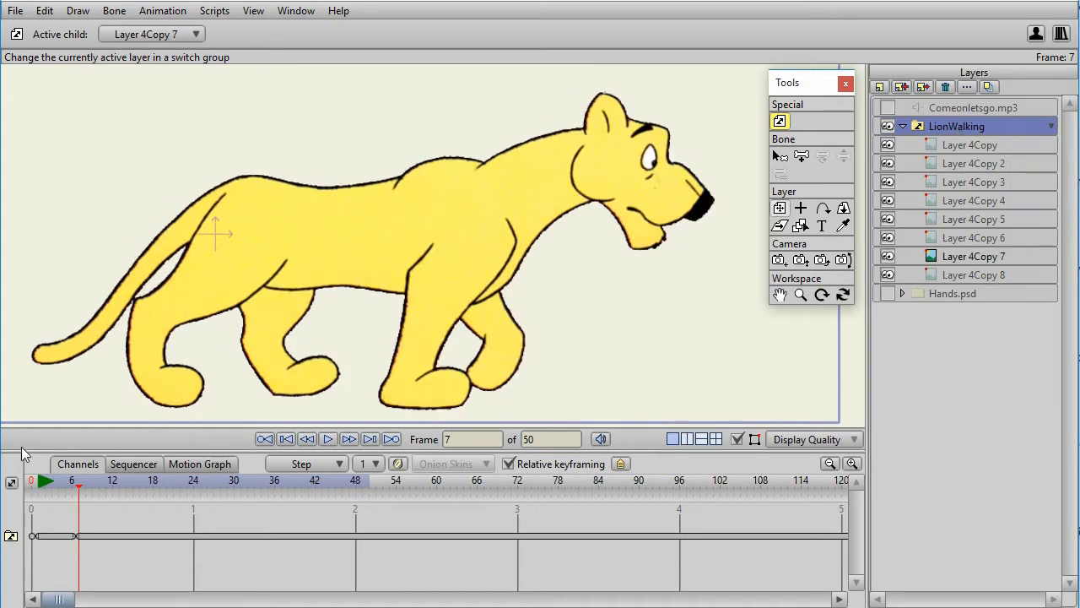
Step: Switch the LionWalking group to Layer 4Copy 6 at frame 13 and to Layer 4Copy 5 at frame 19
click(118, 480)
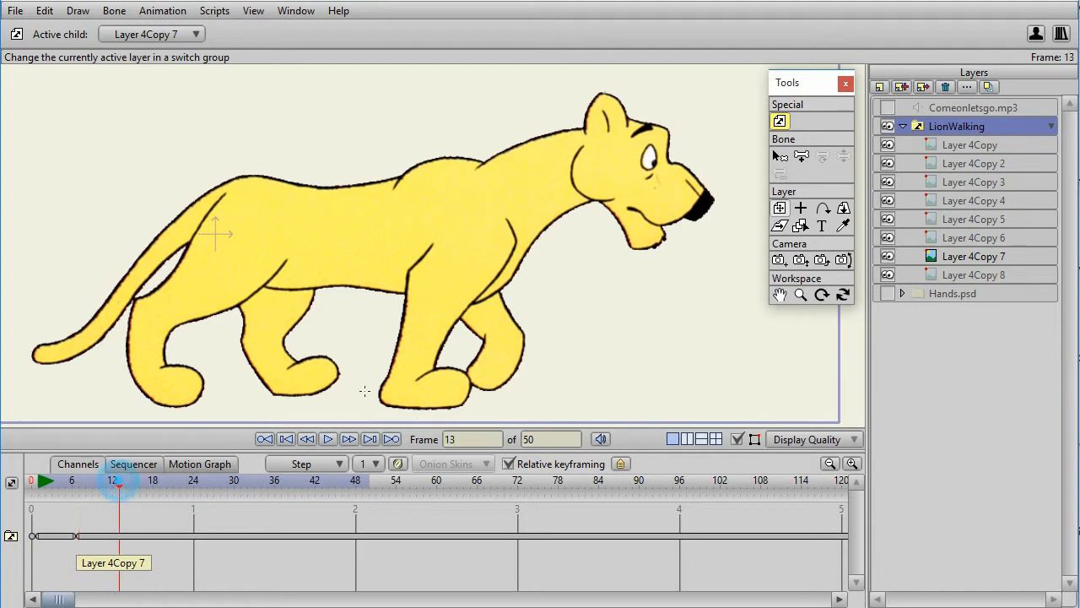
right_click(967, 127)
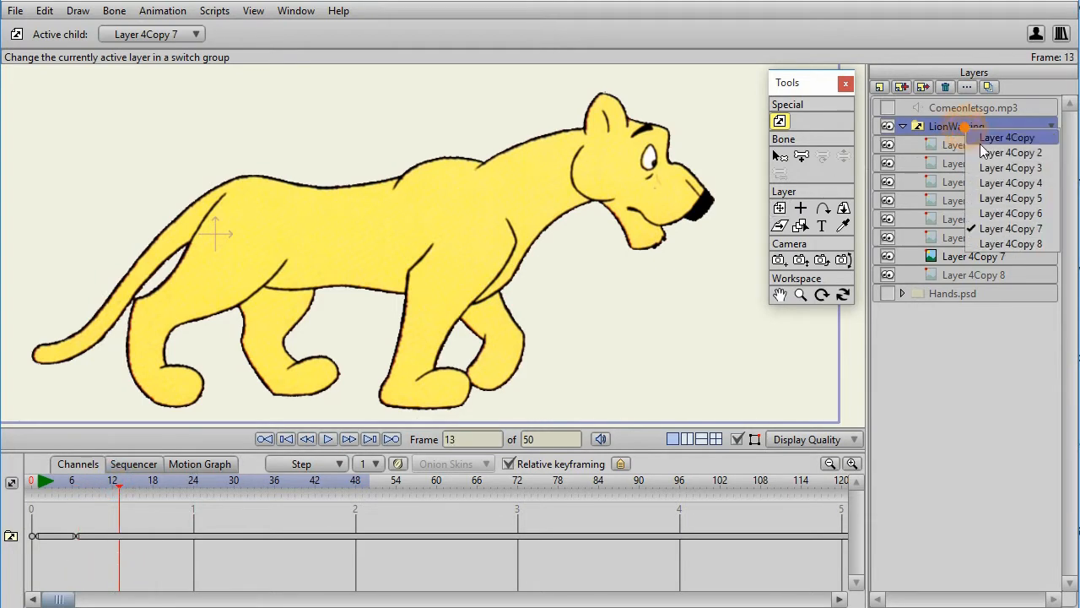
click(992, 216)
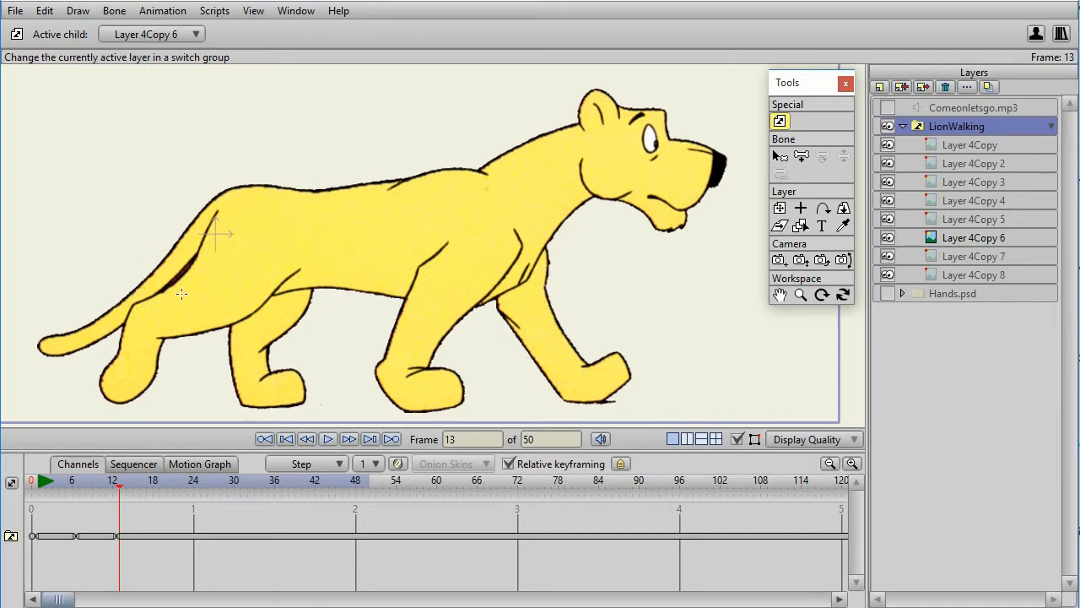
click(159, 479)
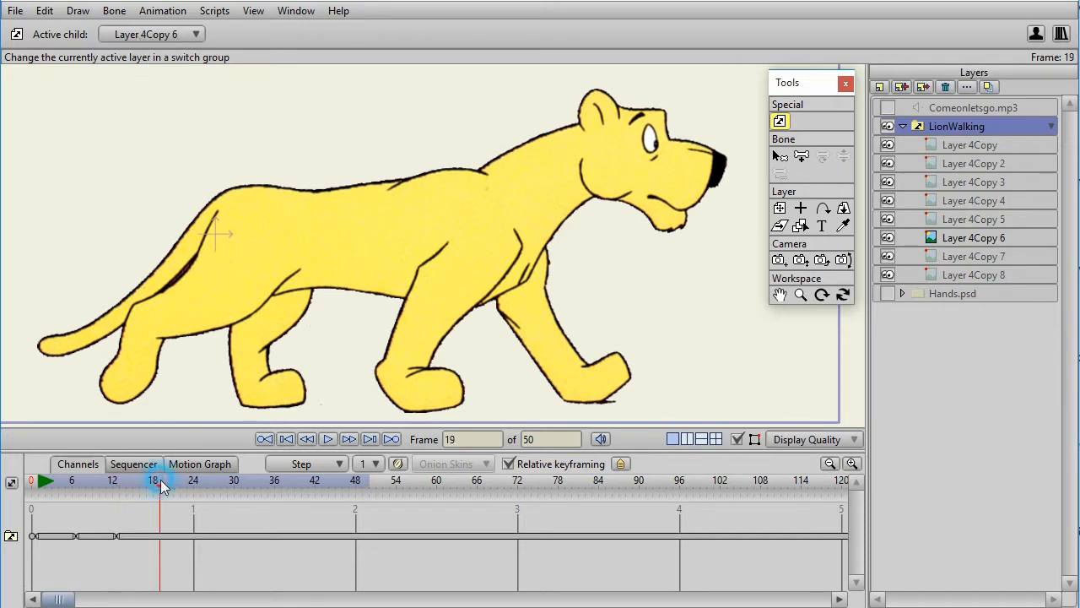
click(195, 34)
click(211, 113)
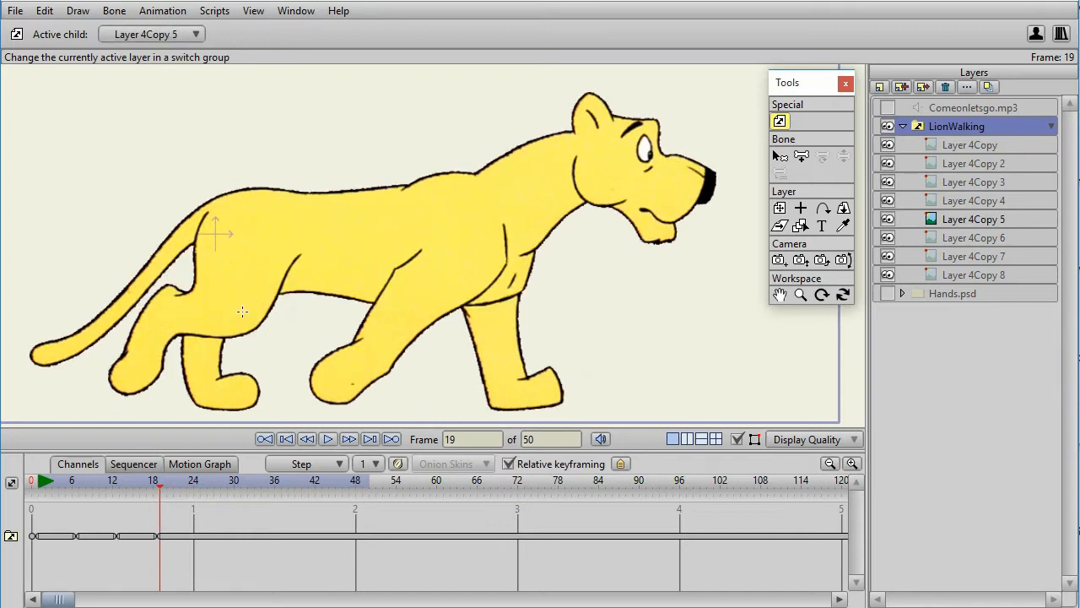
Step: Switch the LionWalking group to Layer 4Copy 4 at frame 25 and to Layer 4Copy 3 at frame 31
click(200, 479)
click(148, 33)
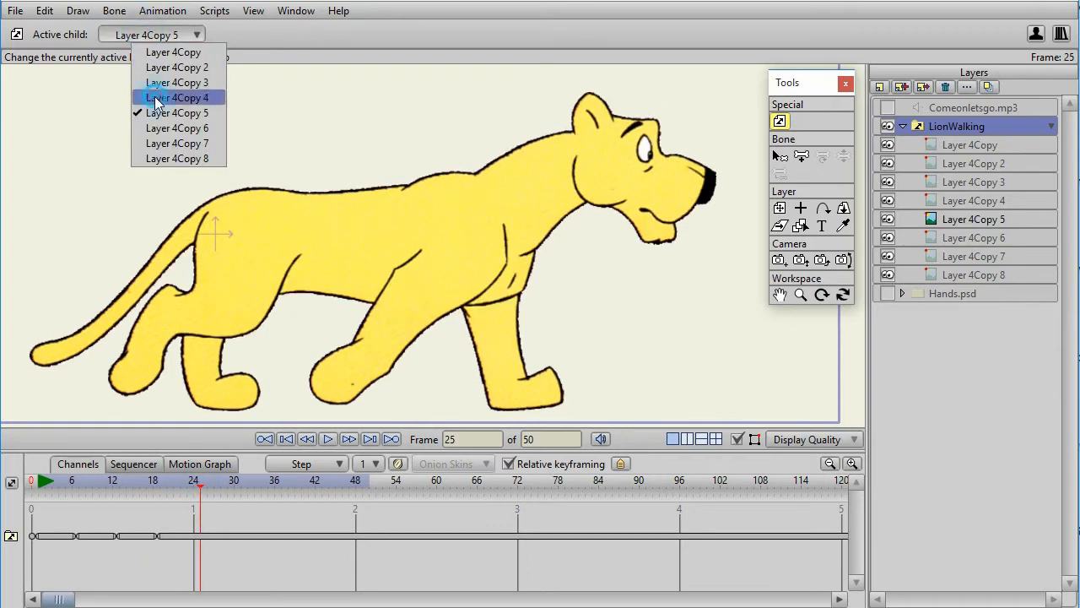
click(181, 96)
click(241, 478)
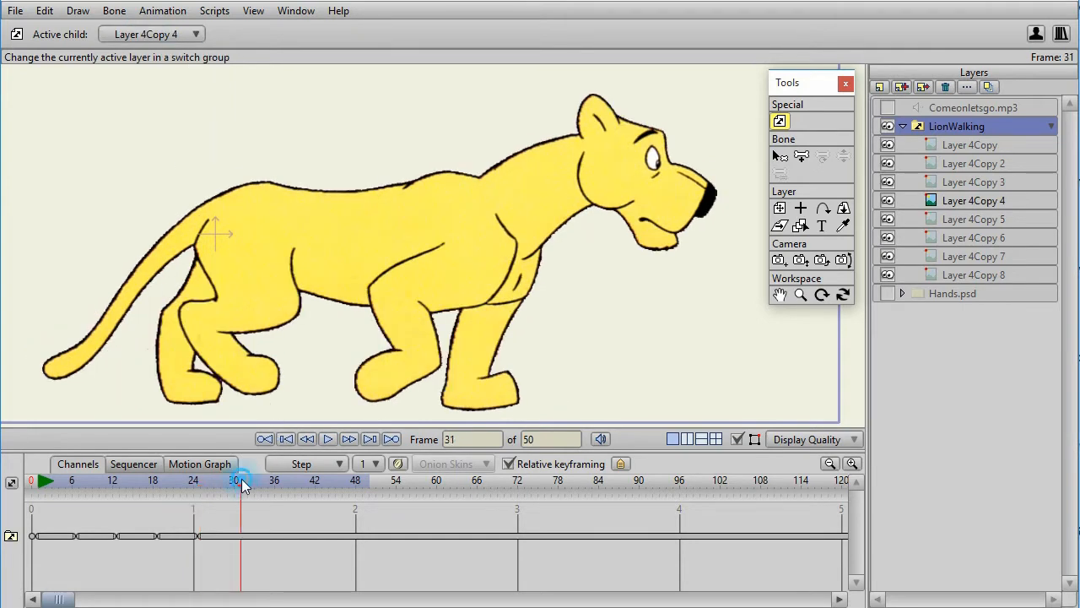
click(154, 43)
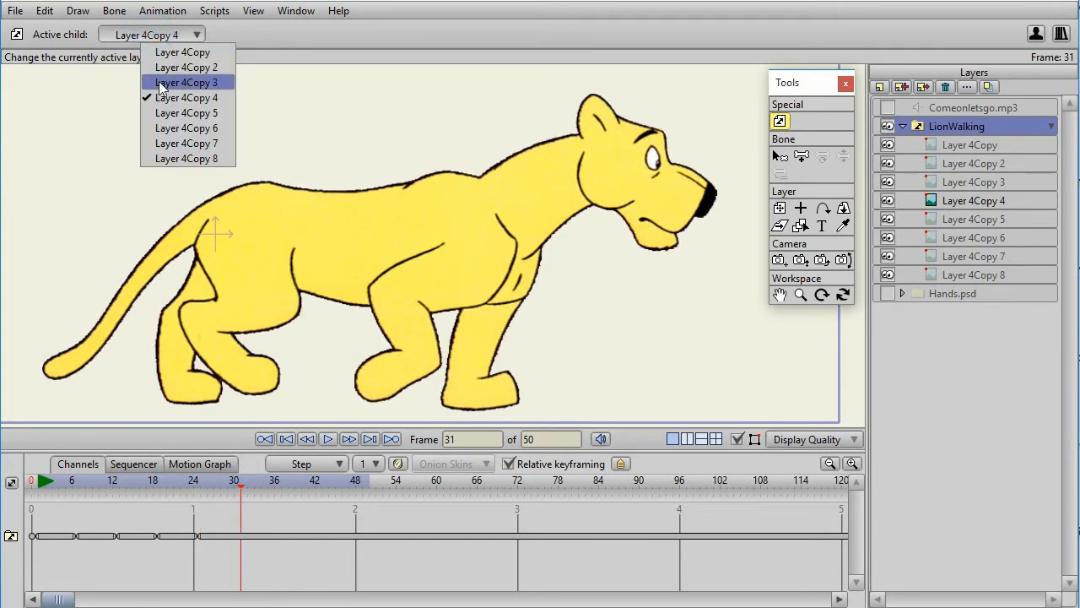
click(160, 81)
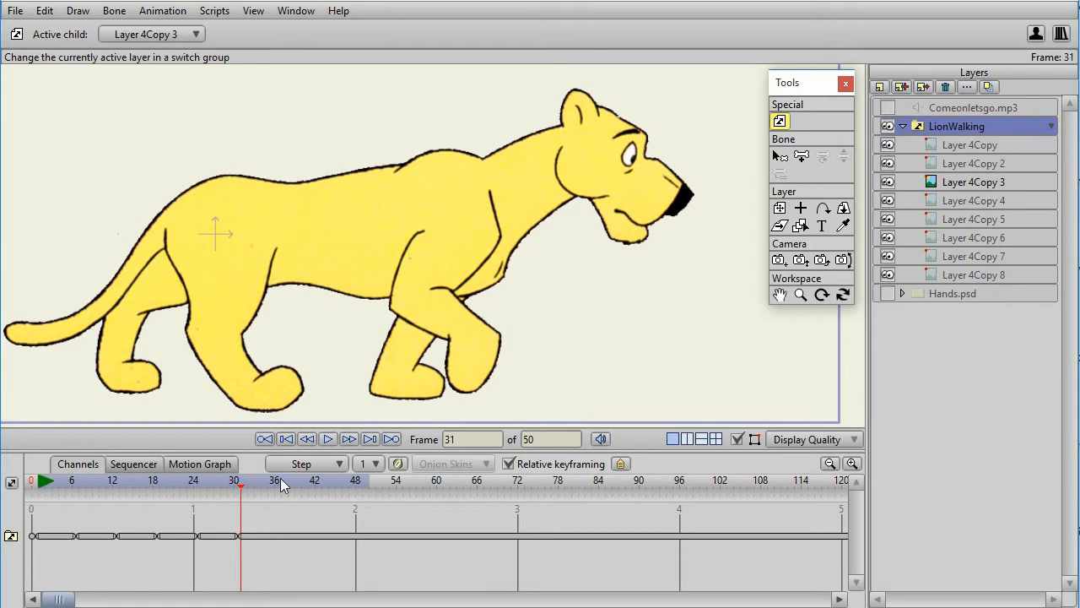
Step: Switch the LionWalking group to Layer 4Copy 2 at frame 37 and to Layer 4Copy at frame 43
click(281, 479)
click(173, 35)
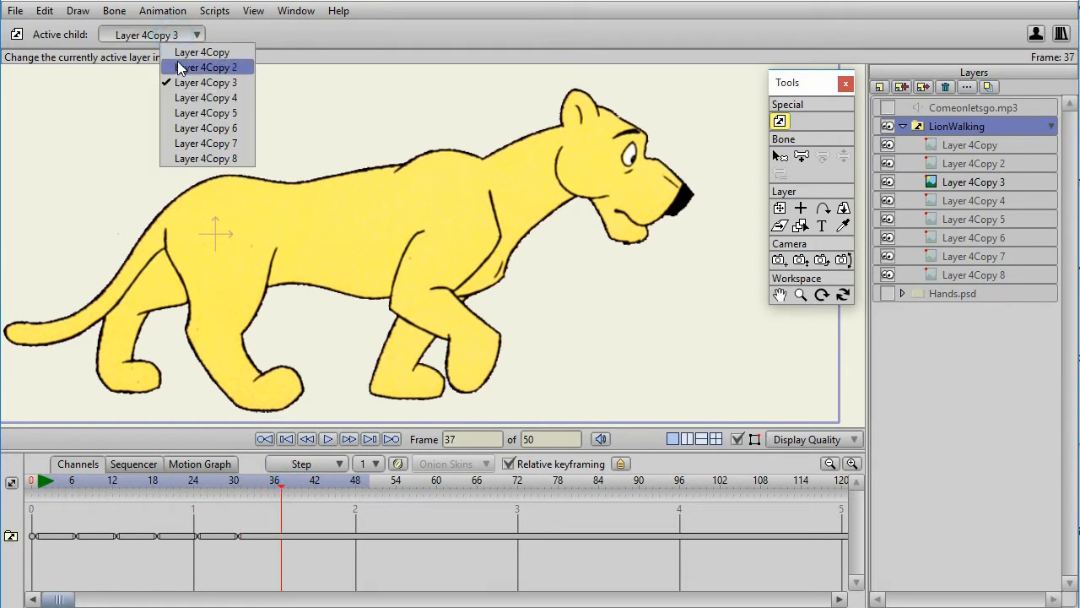
click(177, 65)
click(321, 481)
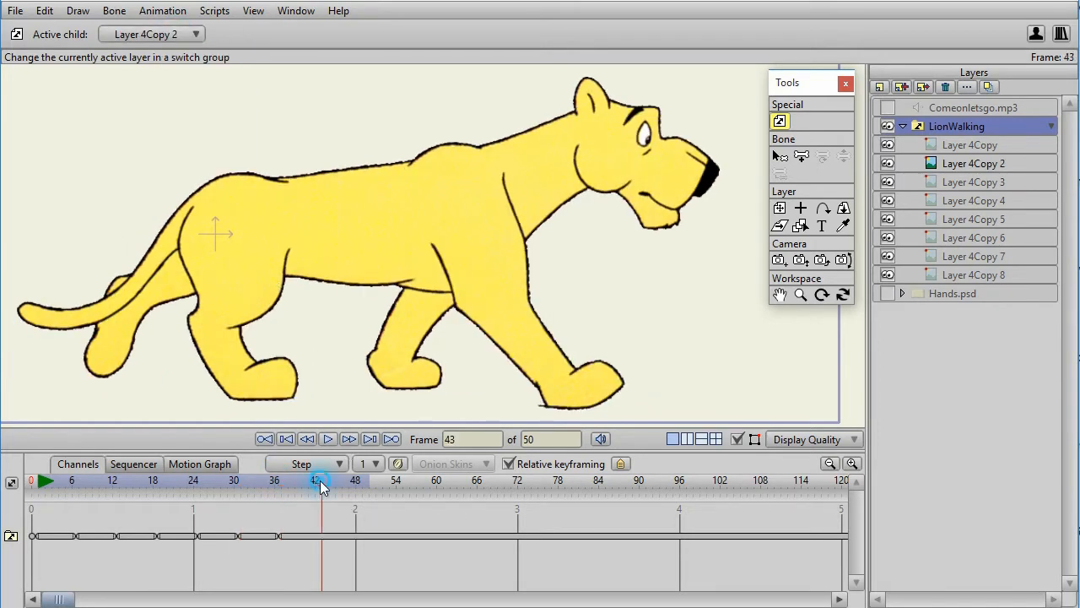
click(167, 35)
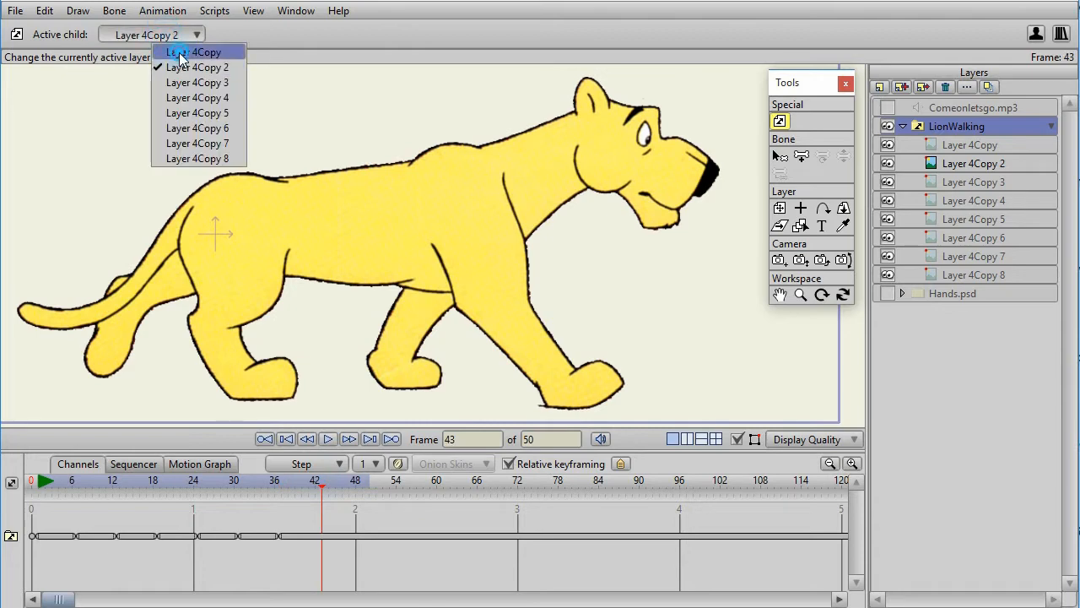
click(181, 53)
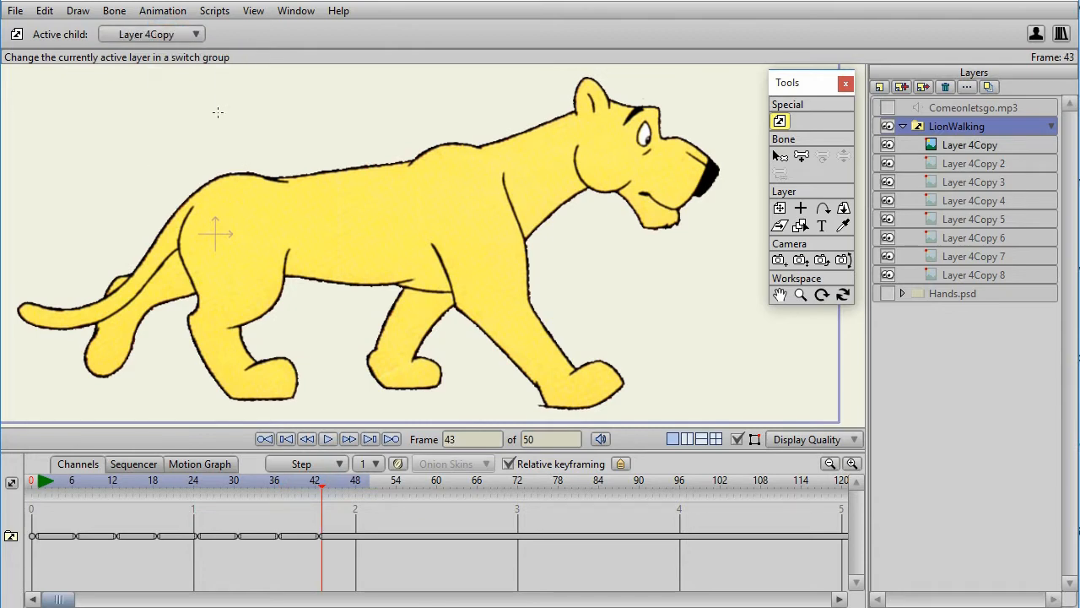
Step: Add a closing switch key at frame 48 with Layer 4Copy as the LionWalking group's active child
click(361, 491)
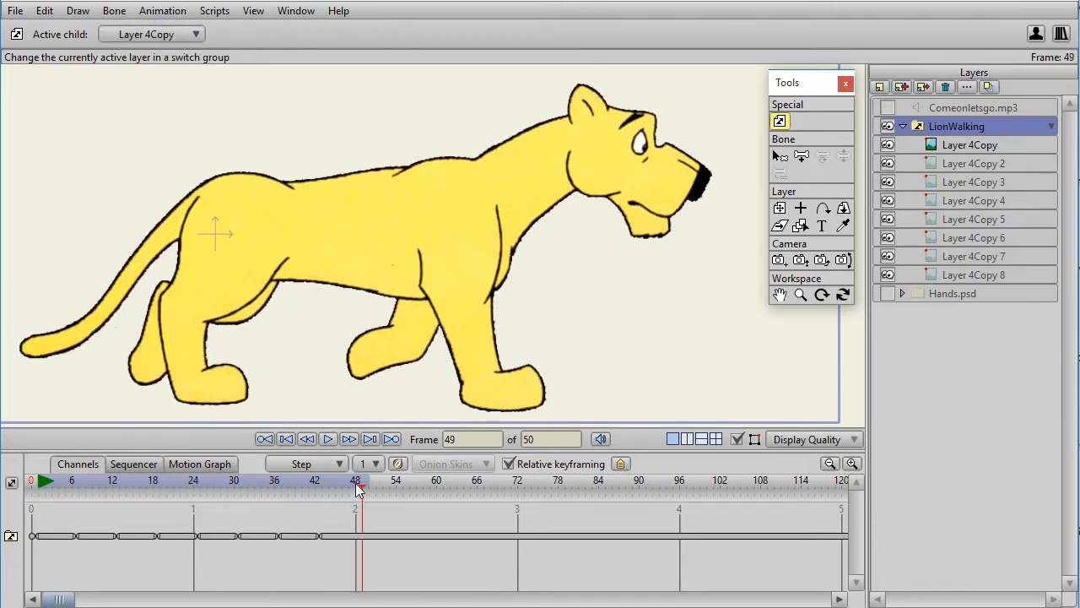
click(358, 488)
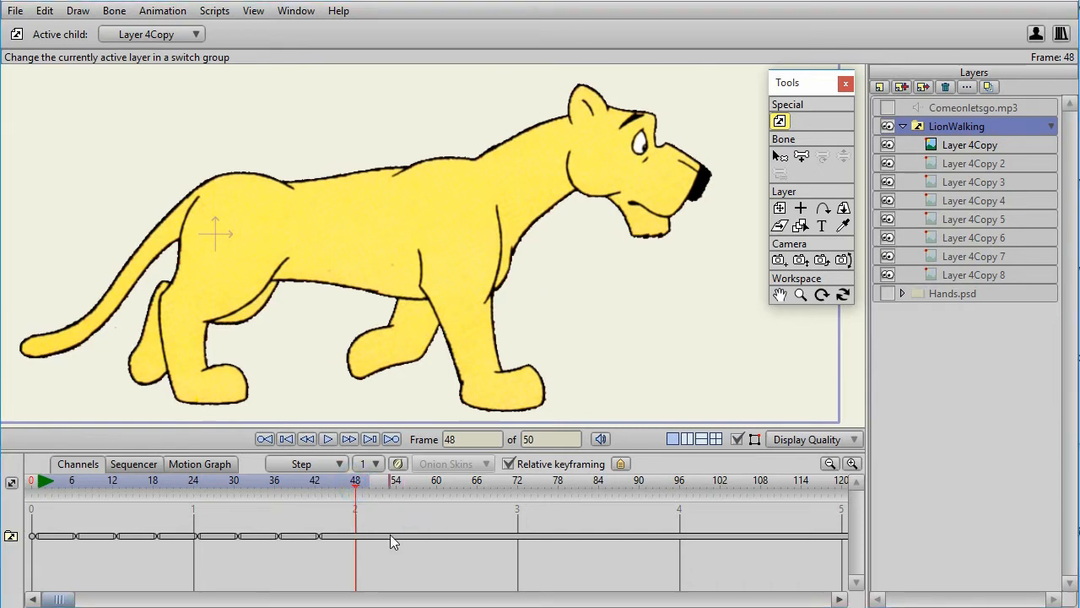
right_click(959, 125)
click(970, 136)
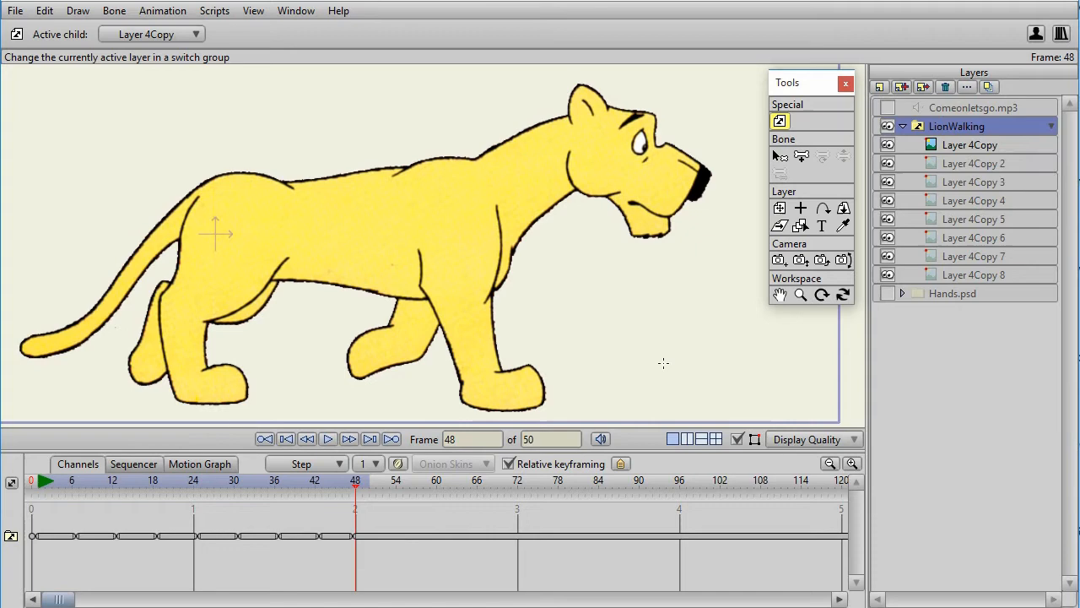
Step: Set the LionWalking switch key at frame 48 to Cycle interpolation, returning to absolute frame 1
right_click(354, 535)
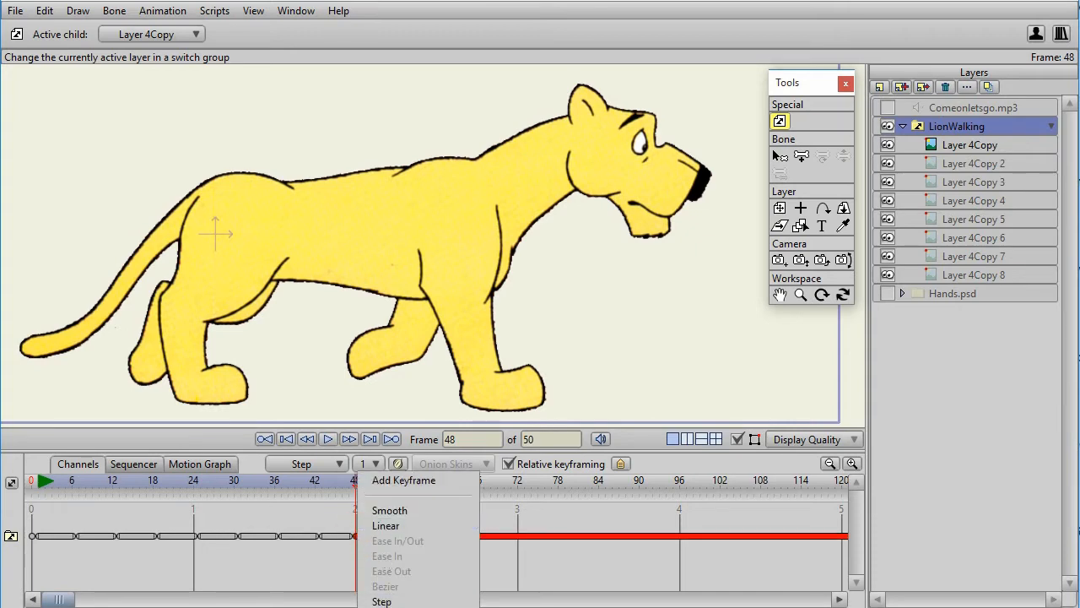
click(388, 607)
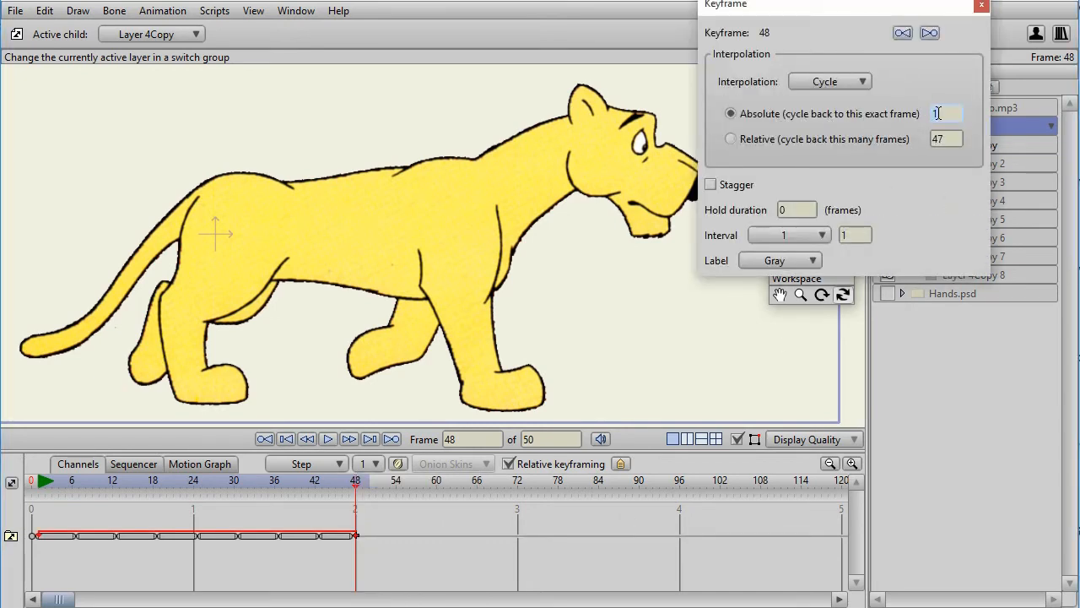
click(982, 6)
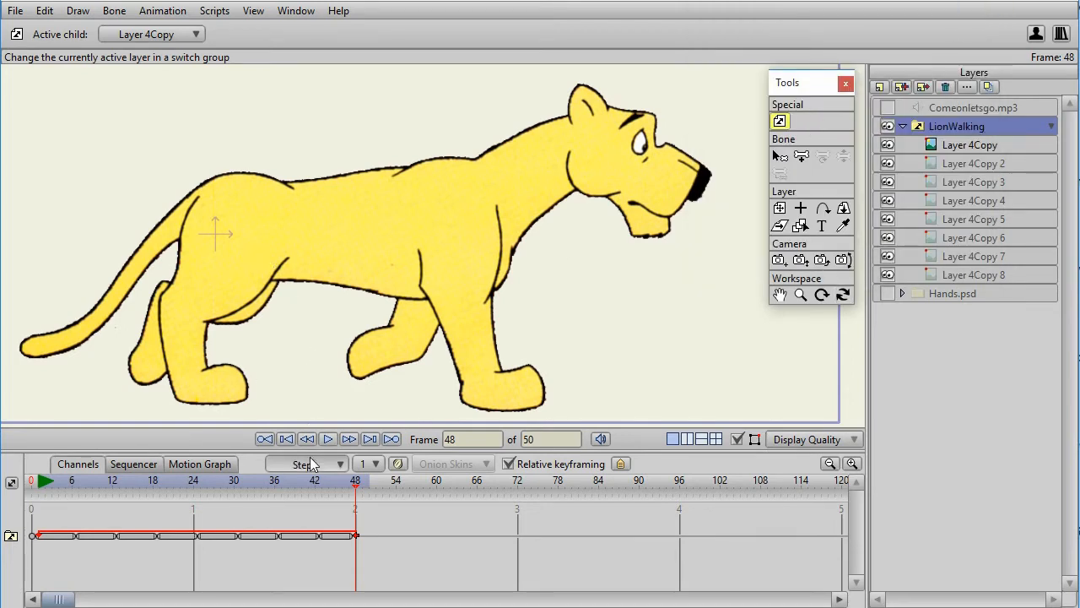
Step: Play the lion walk animation and scrub through the timeline to check the loop
click(329, 439)
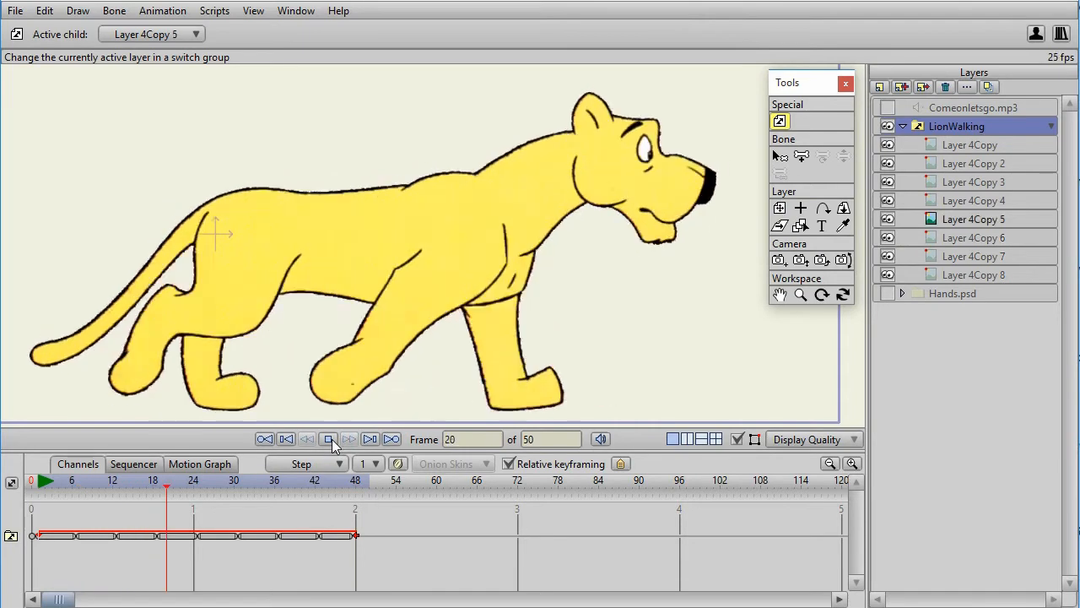
click(329, 440)
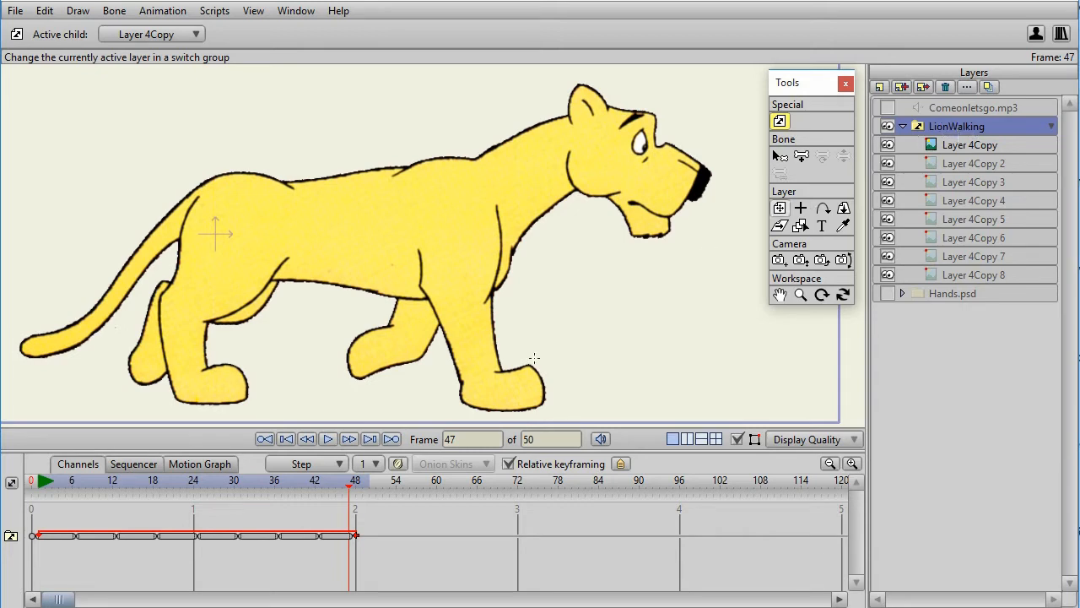
drag(173, 488, 439, 490)
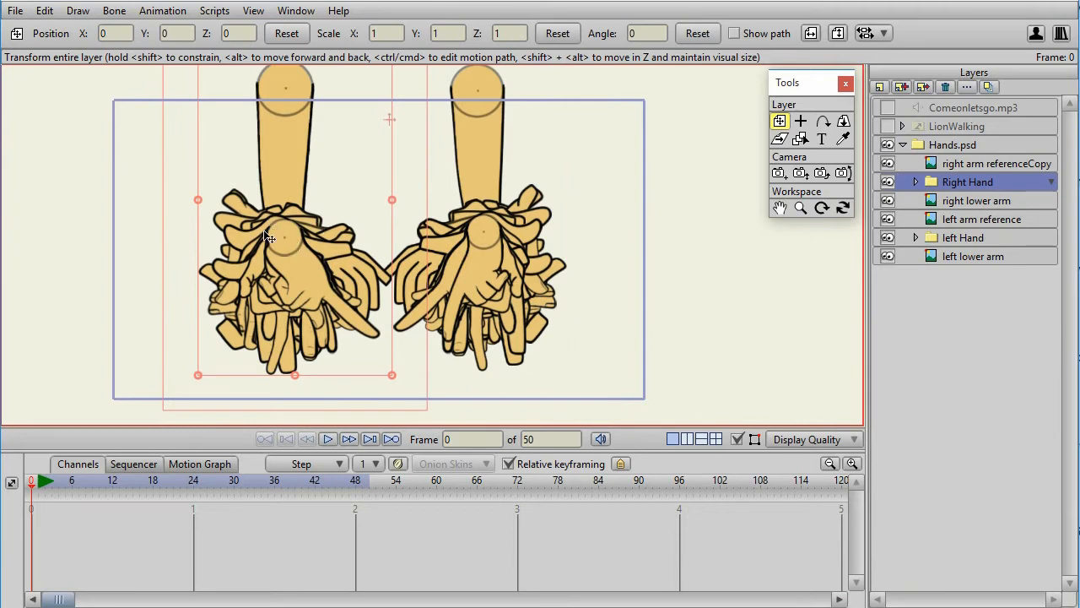
Step: Hide the right arm referenceCopy layer, and toggle the left arm reference layer off and back on
click(888, 163)
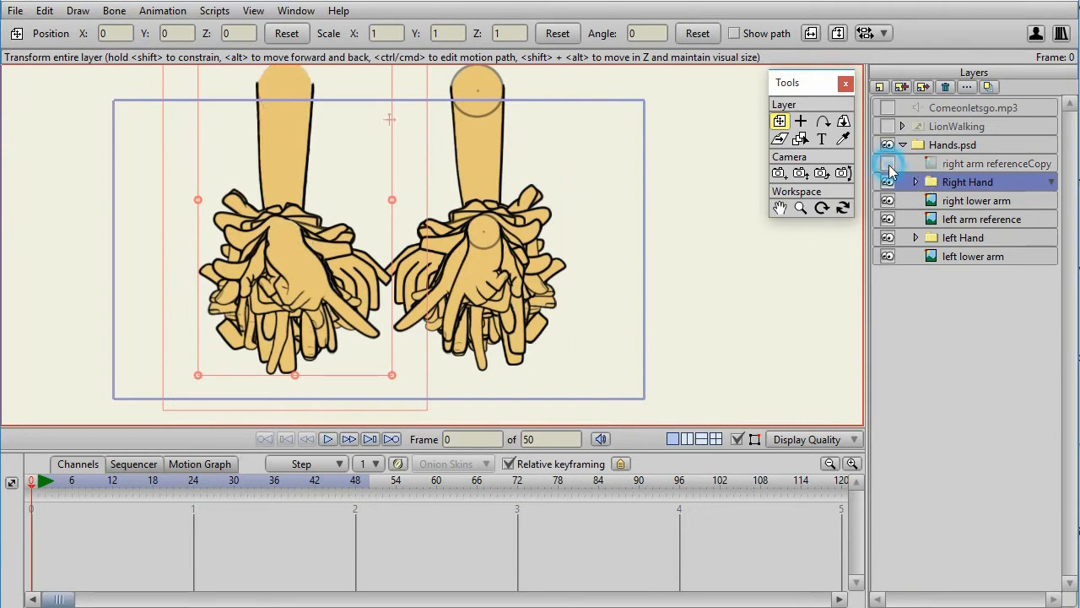
click(888, 220)
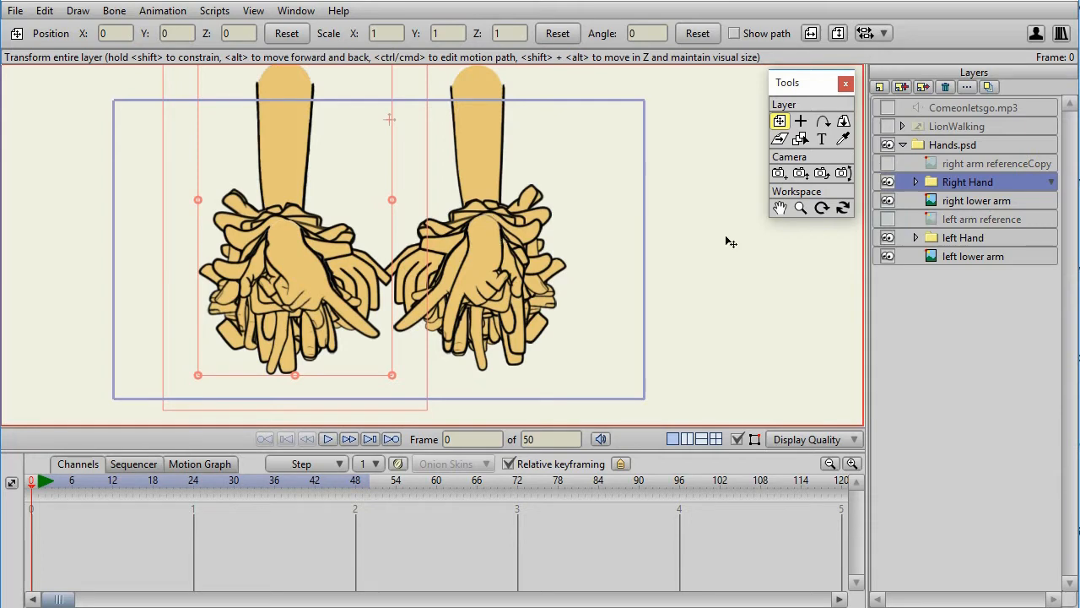
click(888, 220)
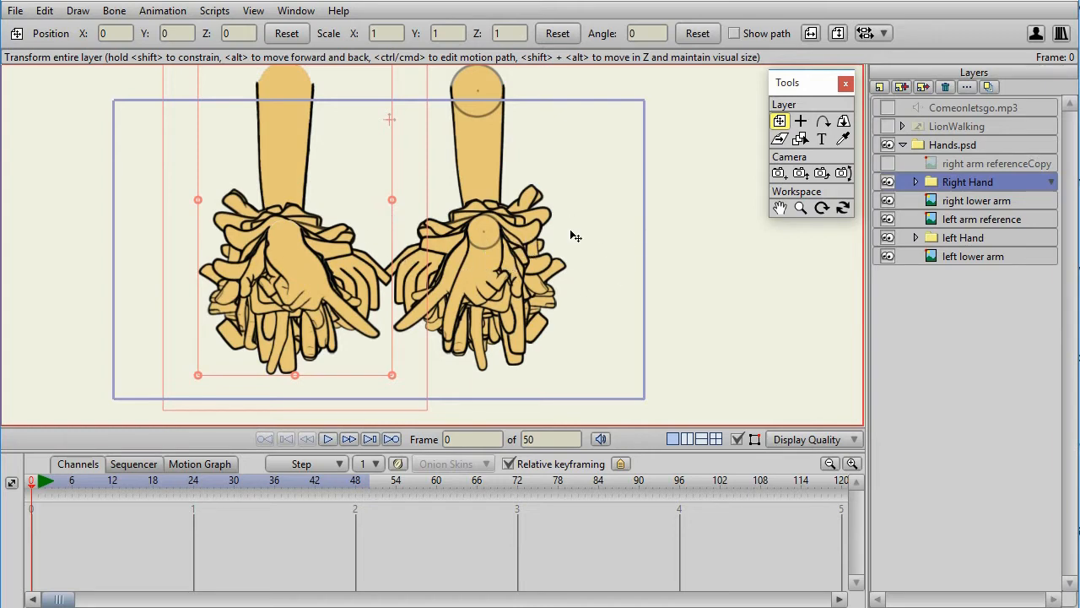
Step: Expand the Right Hand group in Hands.psd, look over its hand drawings and convert the group to a switch layer
click(917, 183)
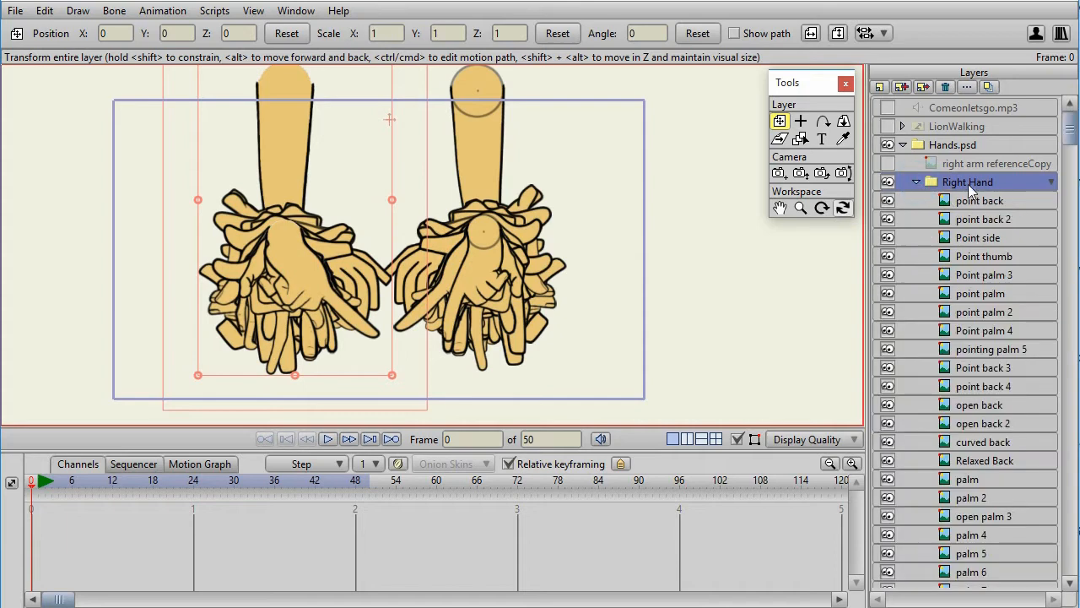
scroll(993, 316, down, 3)
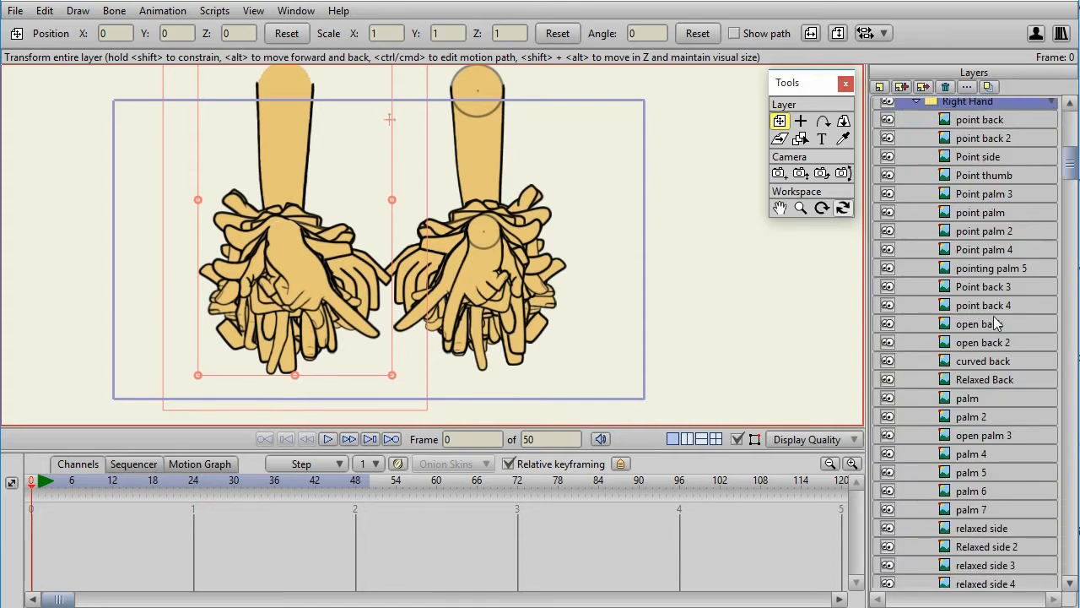
scroll(992, 291, up, 3)
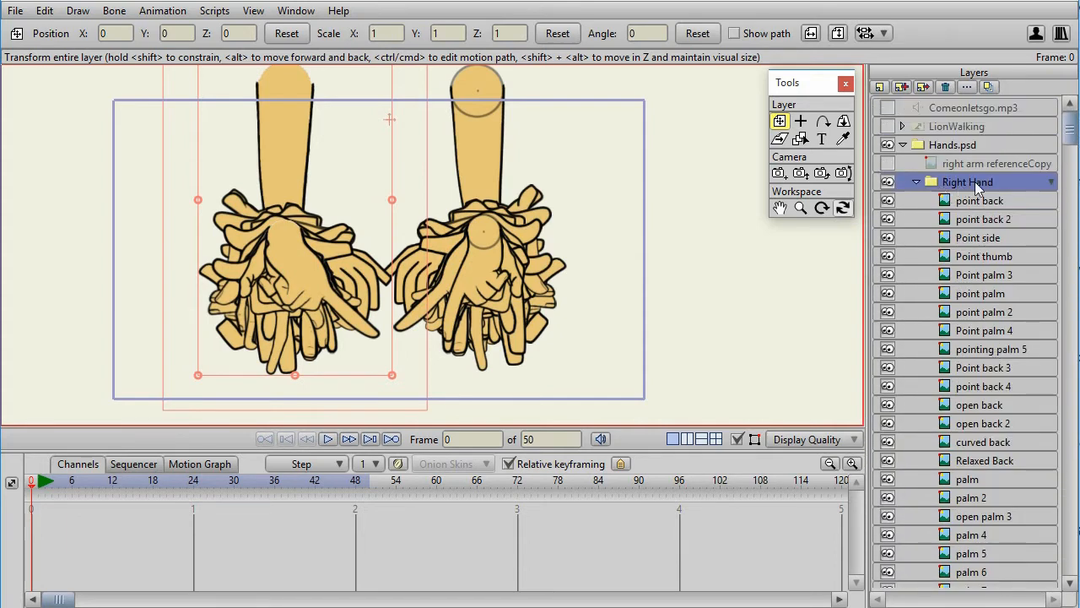
scroll(986, 426, down, 1)
scroll(986, 428, down, 2)
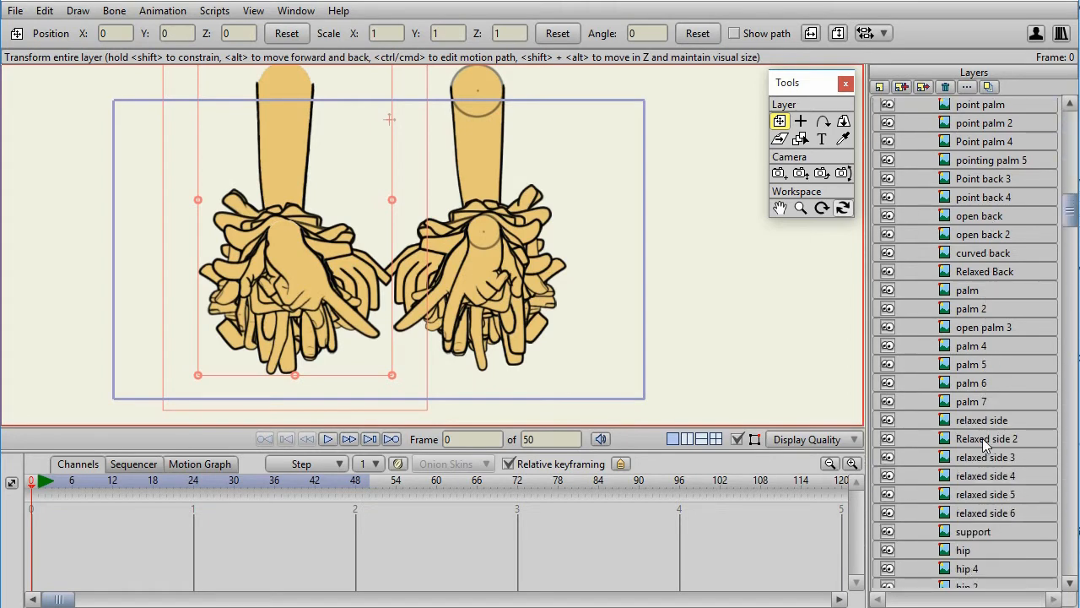
scroll(986, 429, up, 4)
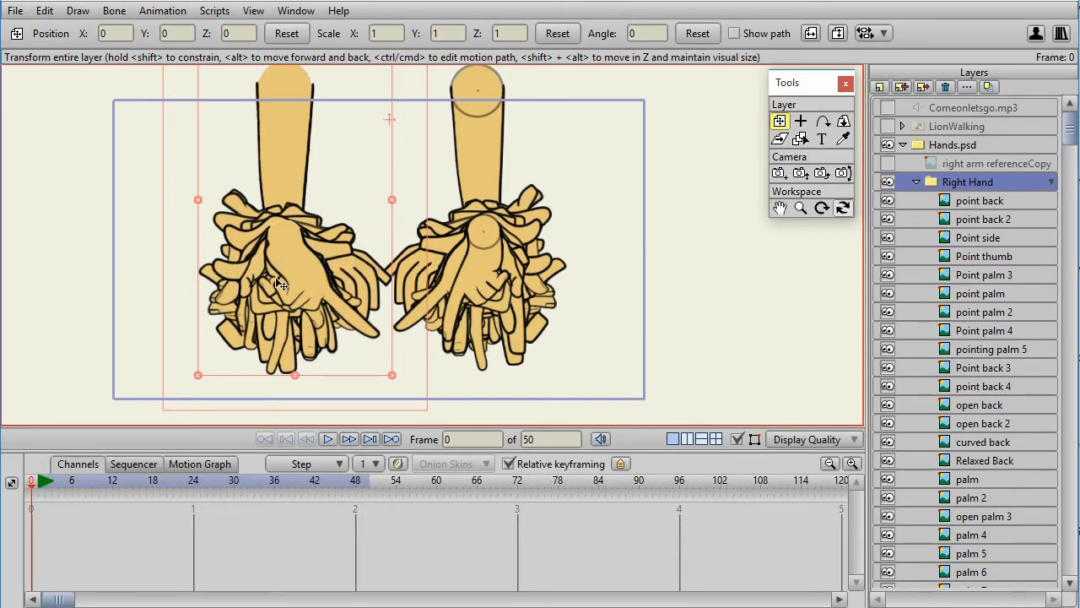
right_click(962, 182)
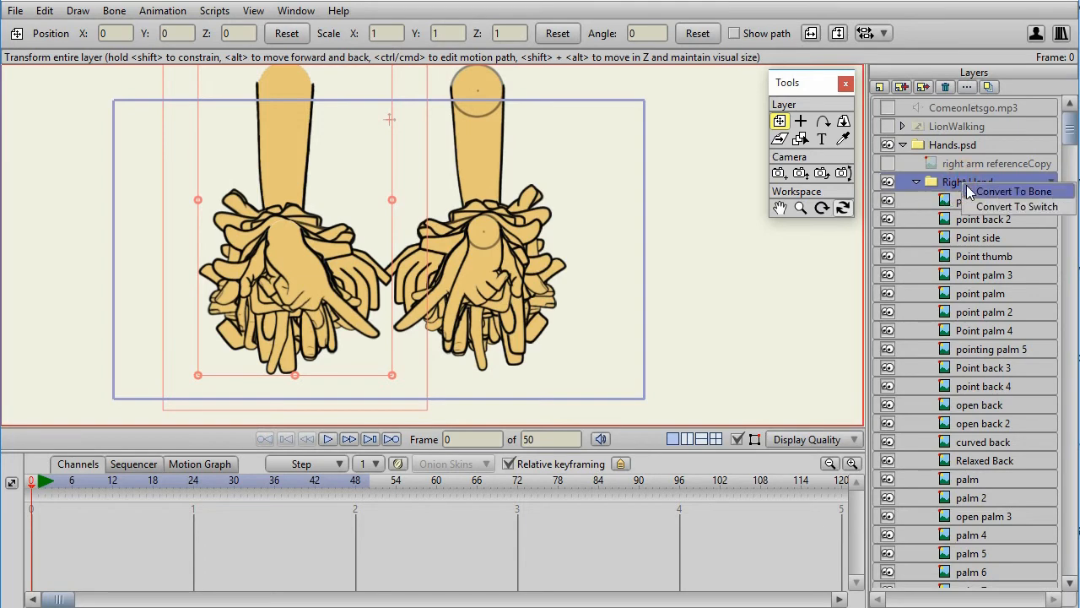
click(1000, 207)
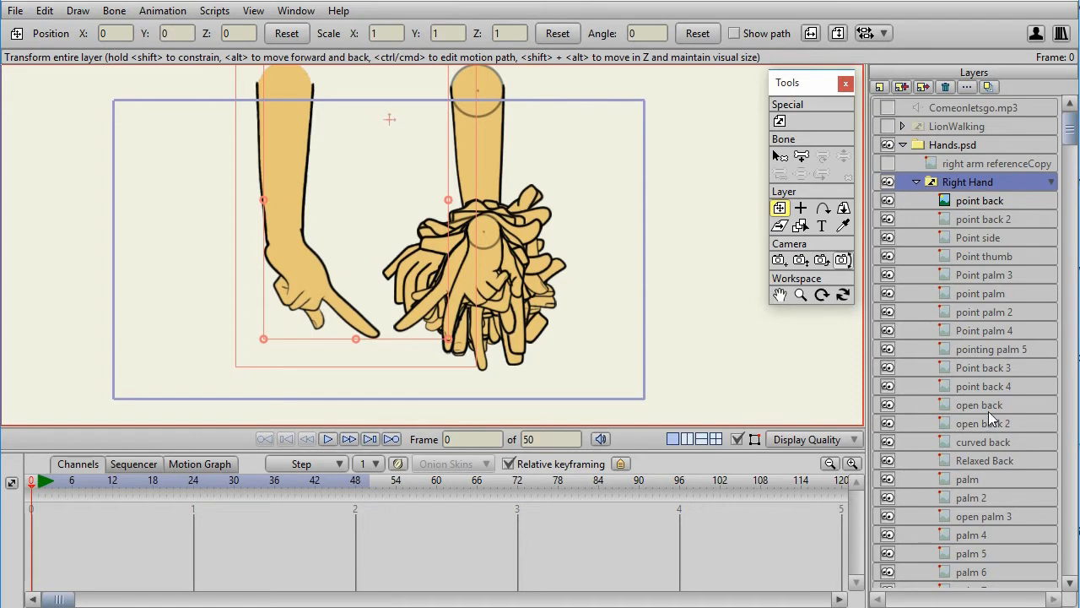
Step: Preview various Right Hand drawings, including point back, point palm, curved back and palm 2, by selecting their layers
click(956, 200)
click(972, 221)
click(981, 258)
click(983, 292)
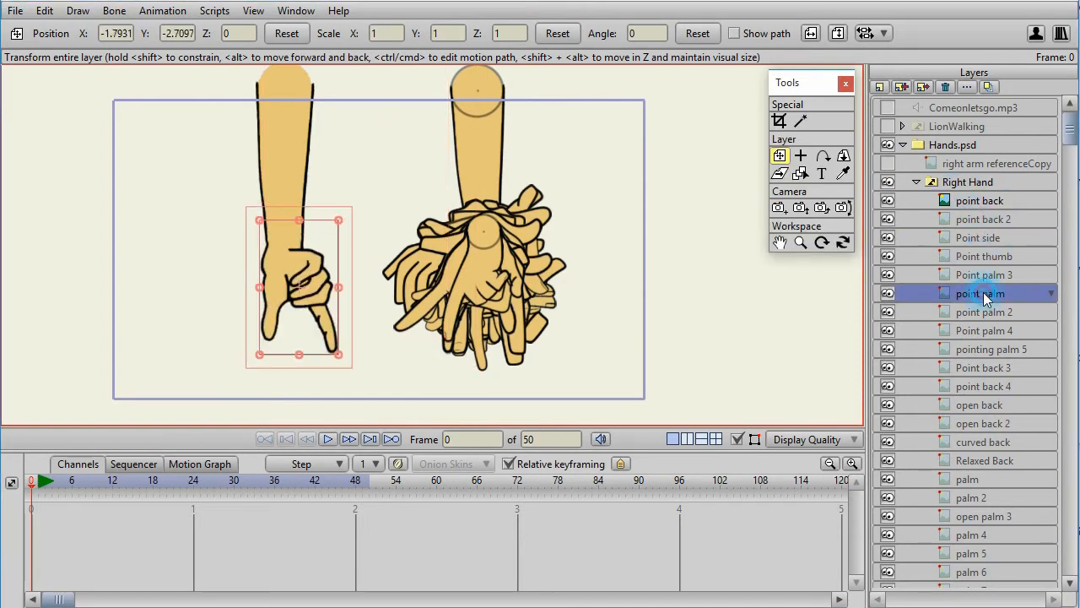
click(979, 330)
click(972, 384)
click(968, 442)
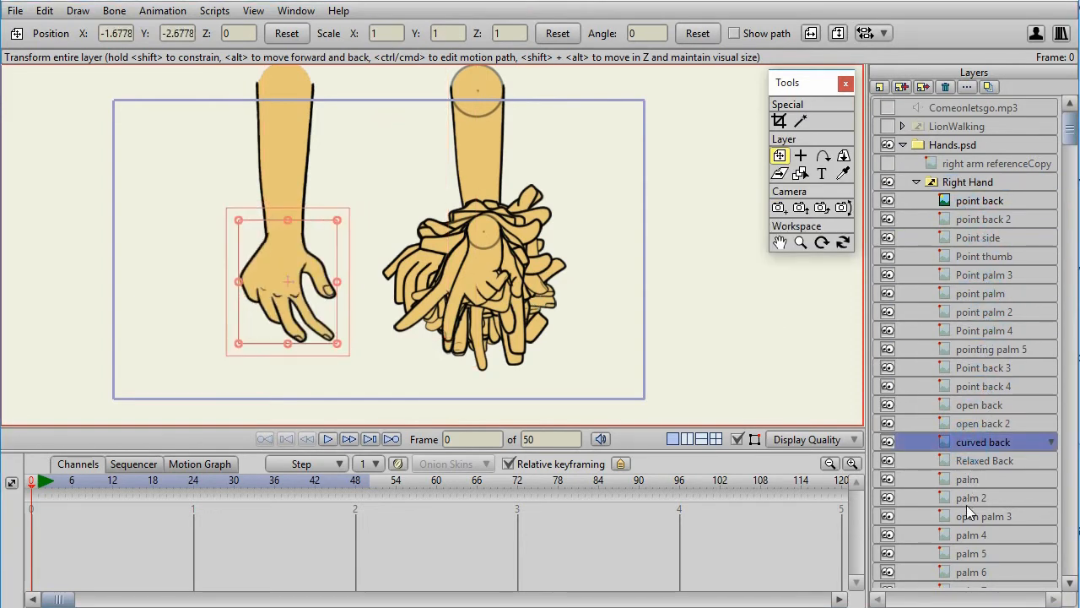
click(966, 499)
click(982, 418)
click(979, 330)
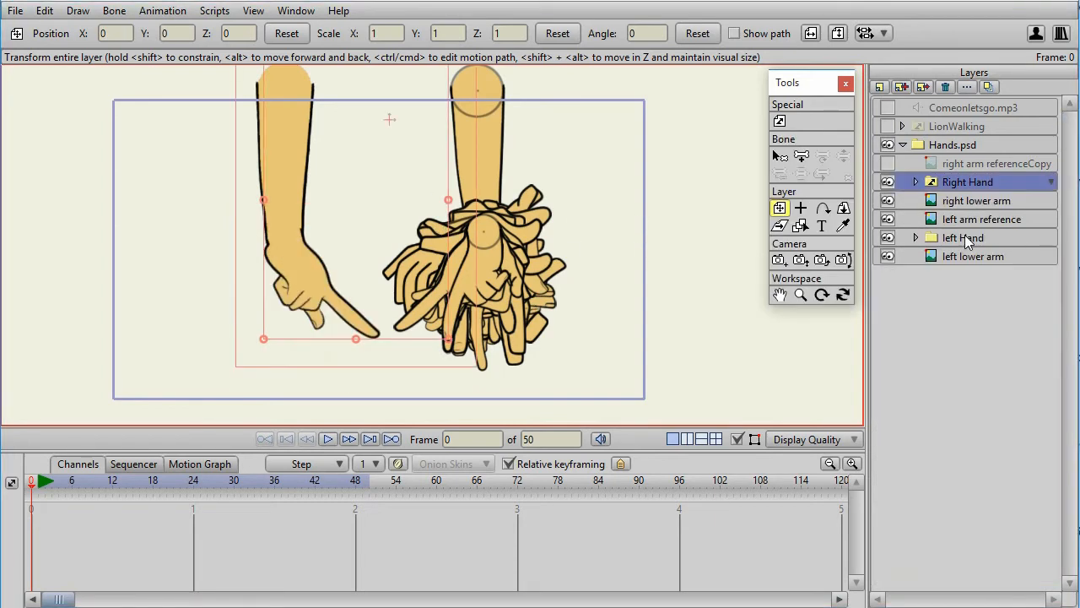
Step: Convert the left Hand group to a switch layer
right_click(965, 237)
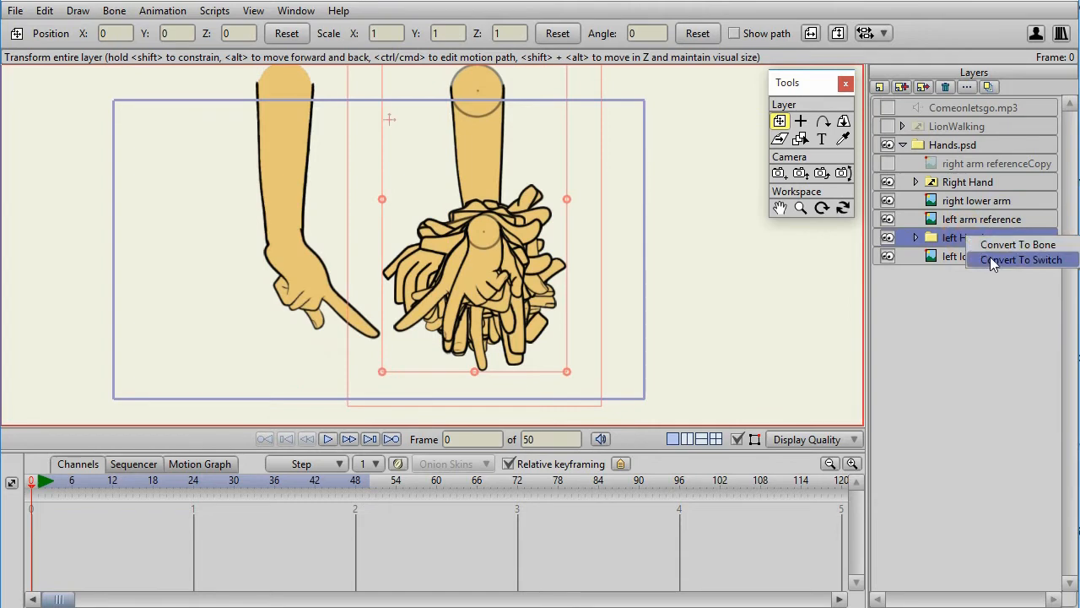
click(990, 257)
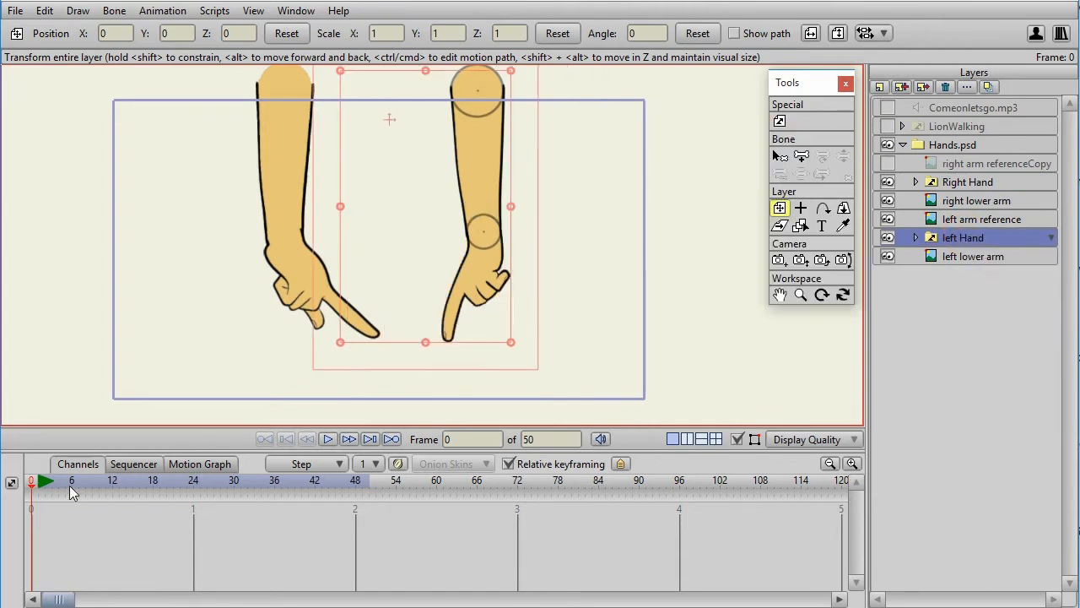
Step: Switch the left Hand group to the relaxed side 3 drawing at frame 12
drag(72, 494, 113, 493)
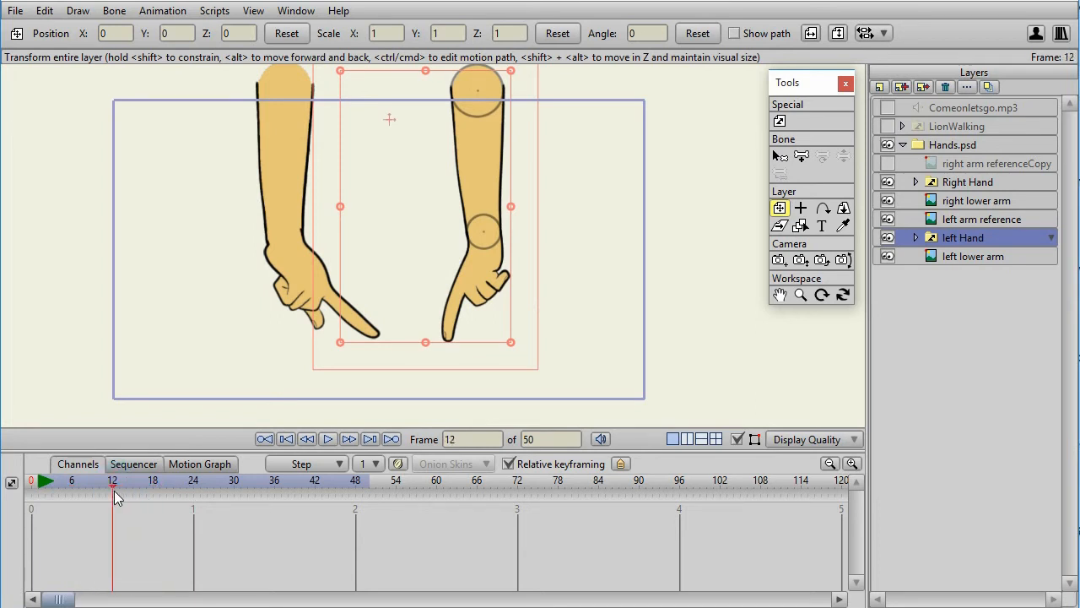
right_click(987, 240)
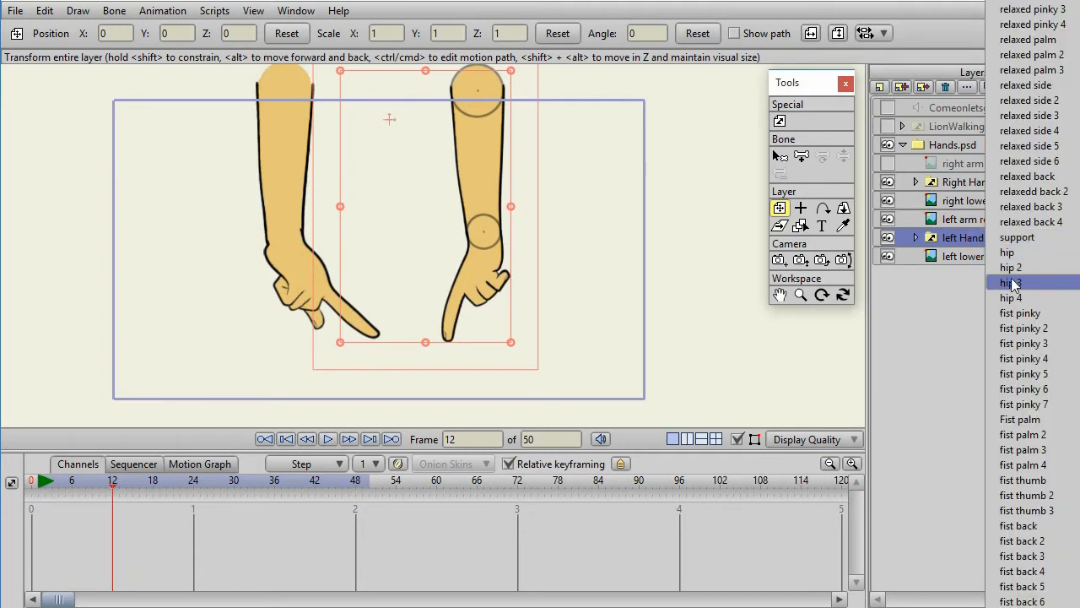
click(1011, 120)
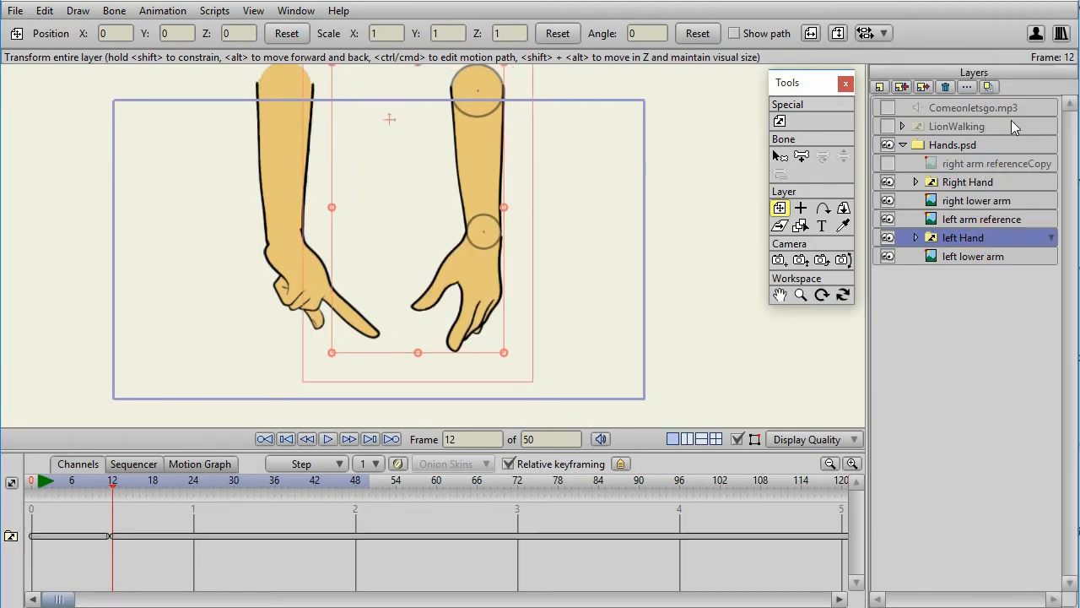
mouse_move(108, 533)
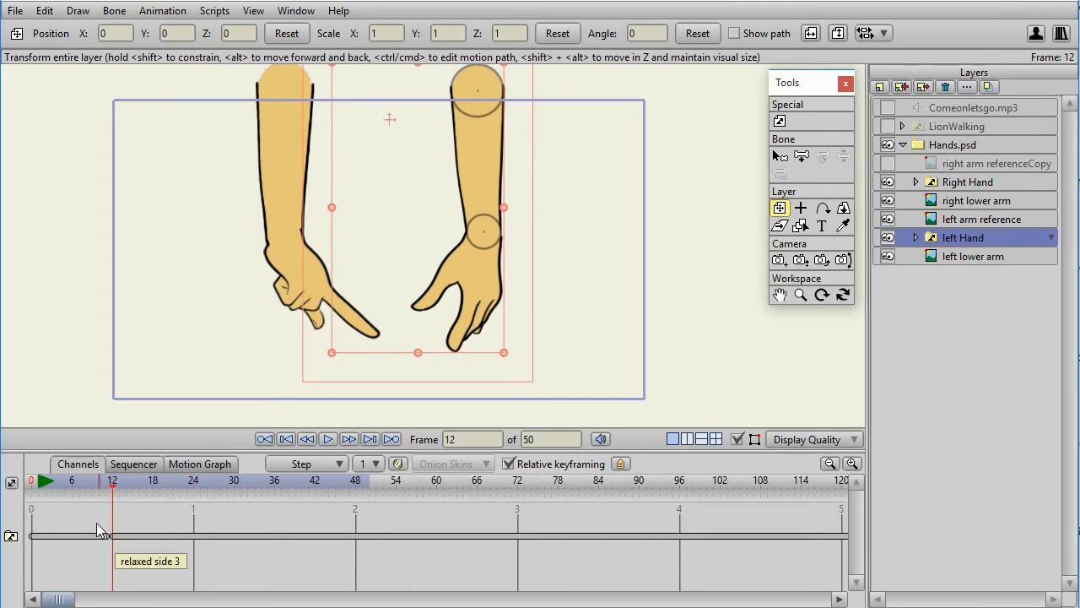
Step: Switch the left Hand group to the support drawing at frame 18 and compare frames 12 and 18
click(154, 482)
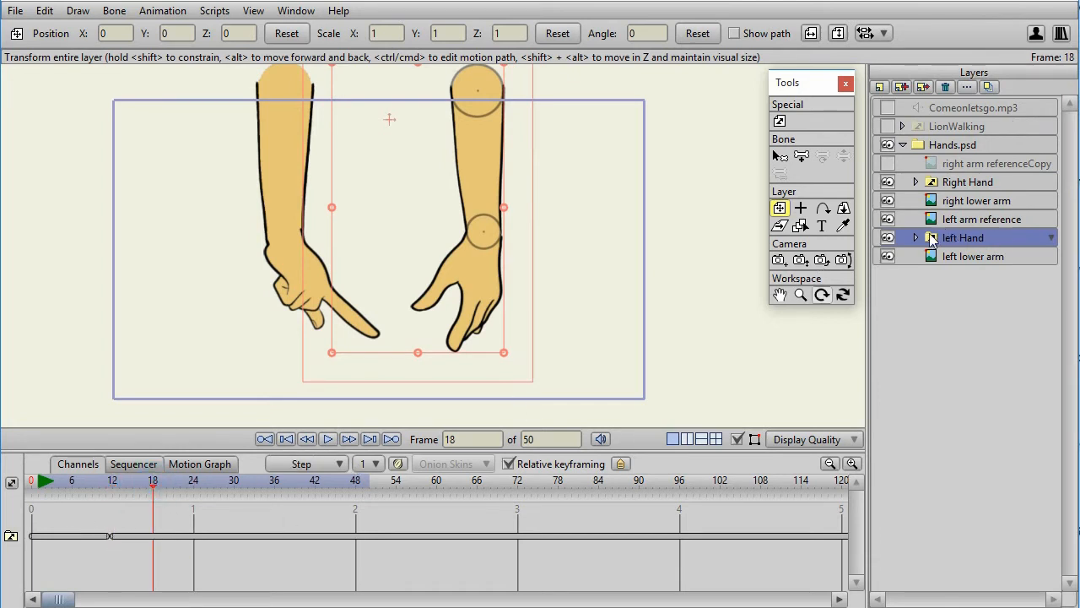
click(945, 239)
click(975, 238)
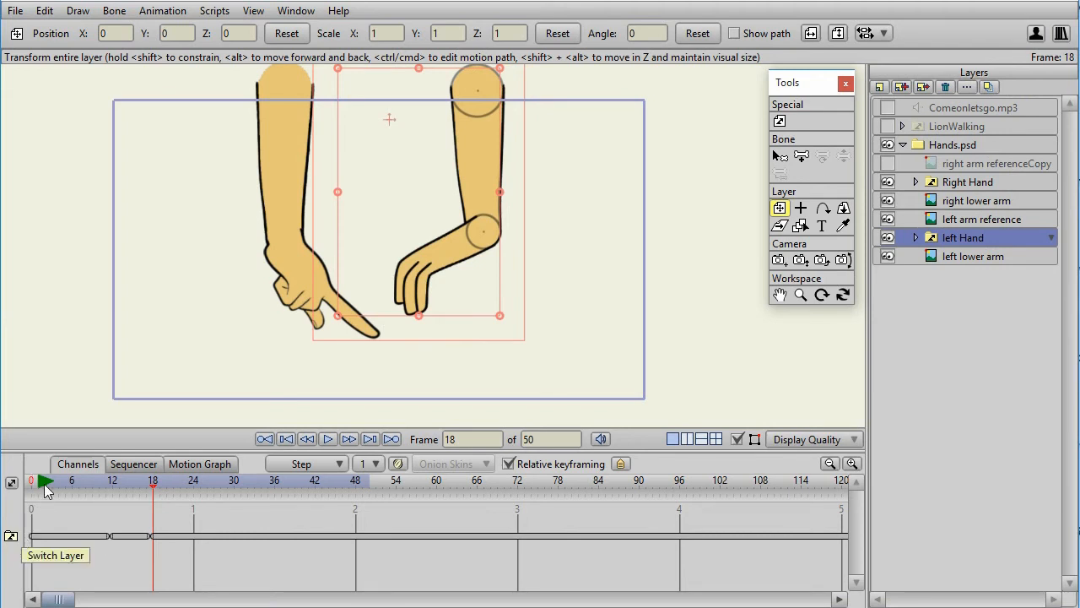
click(111, 487)
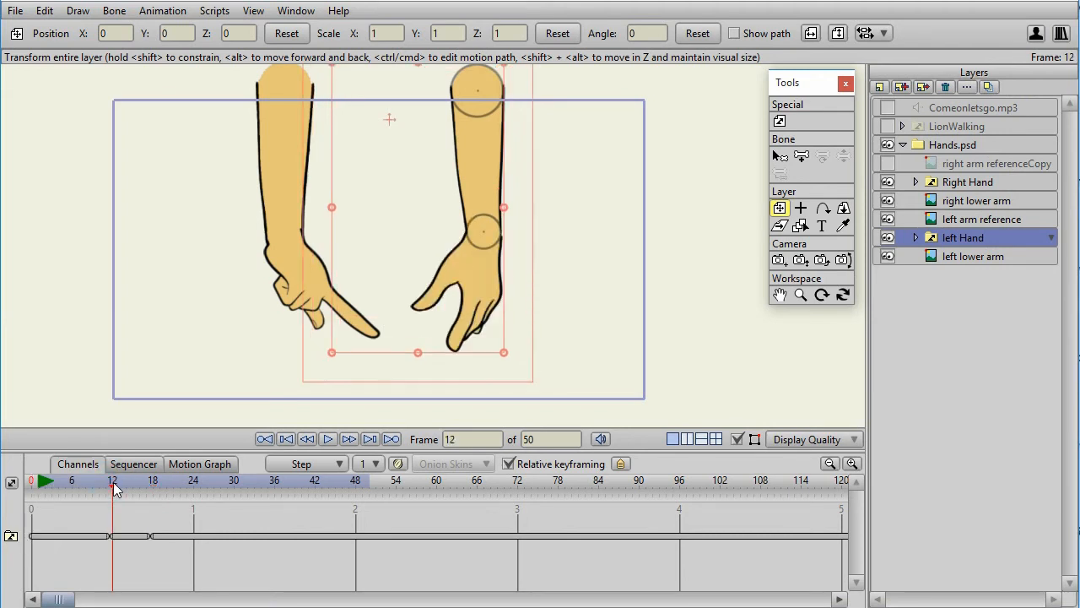
drag(115, 486, 154, 482)
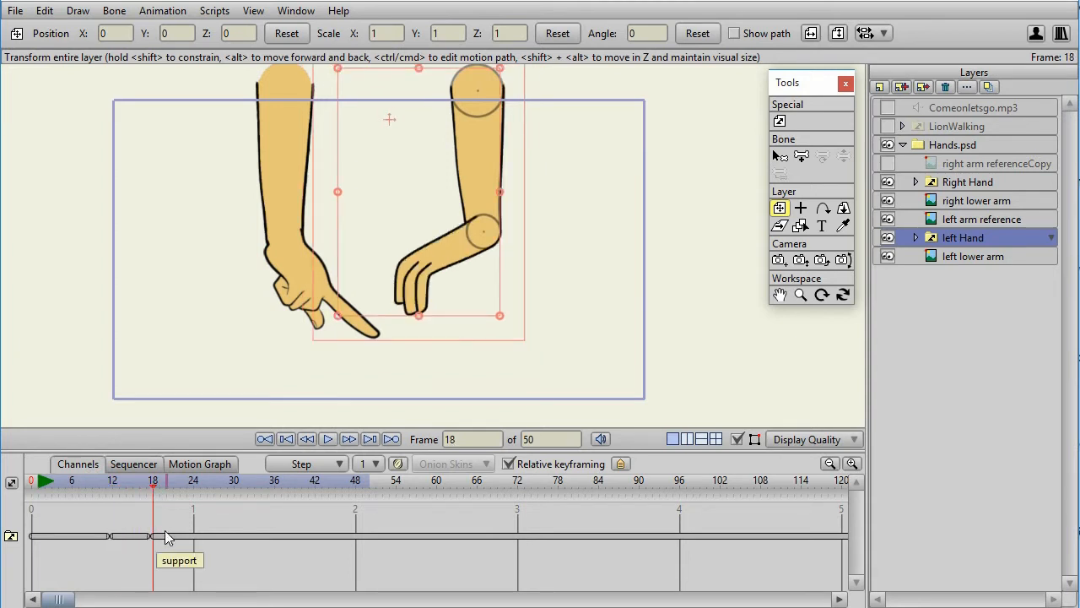
Step: Delete all switch keyframes of the left Hand group
drag(205, 573, 70, 523)
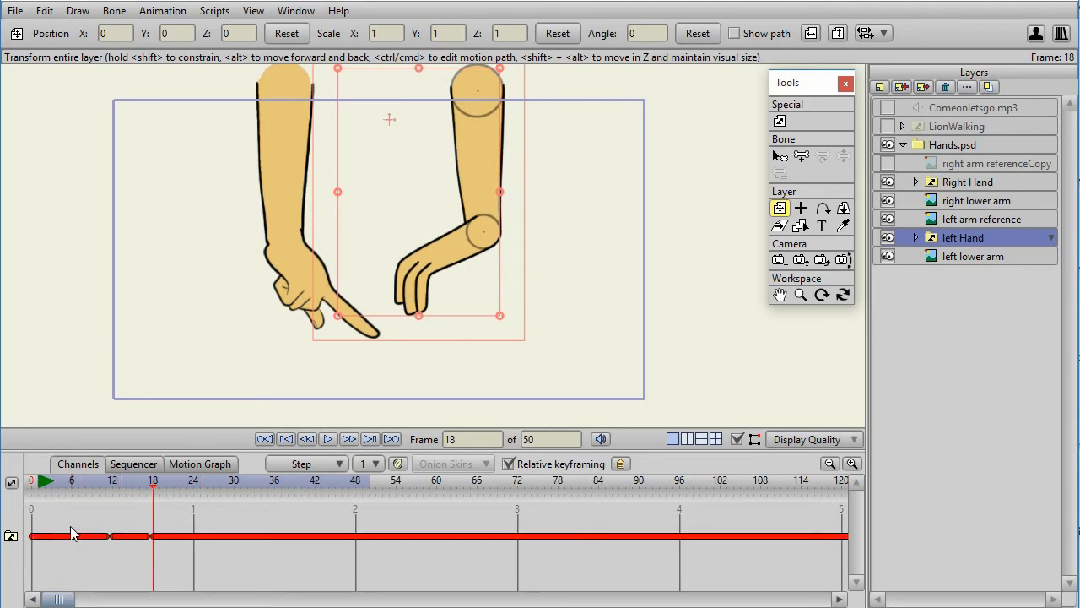
key(Delete)
Step: Expand the Right Hand switch group and preview its mouth-shape-named layers from AI through rest
click(954, 182)
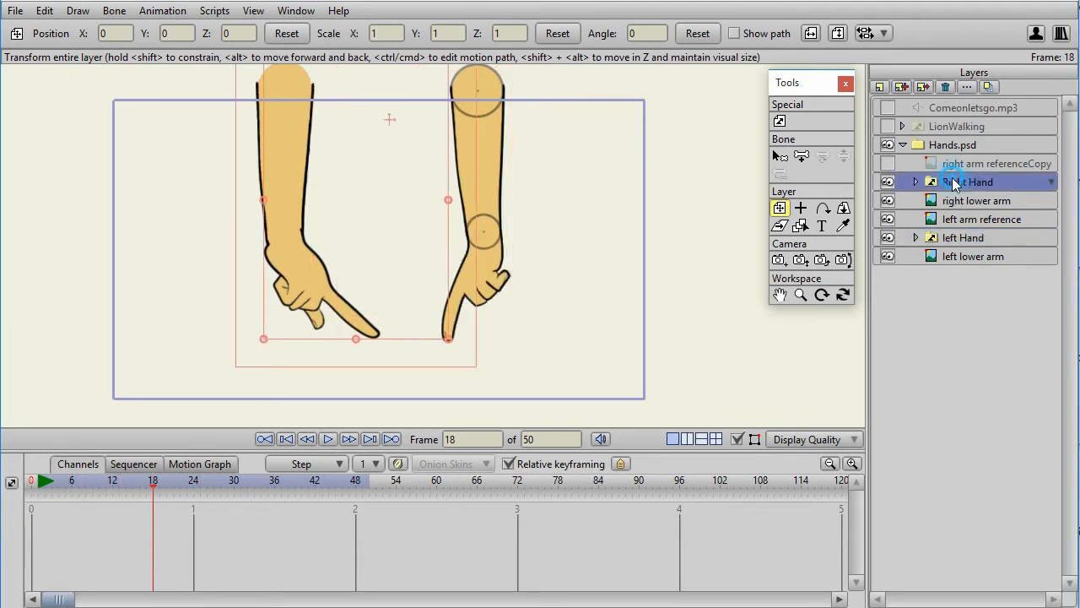
click(915, 181)
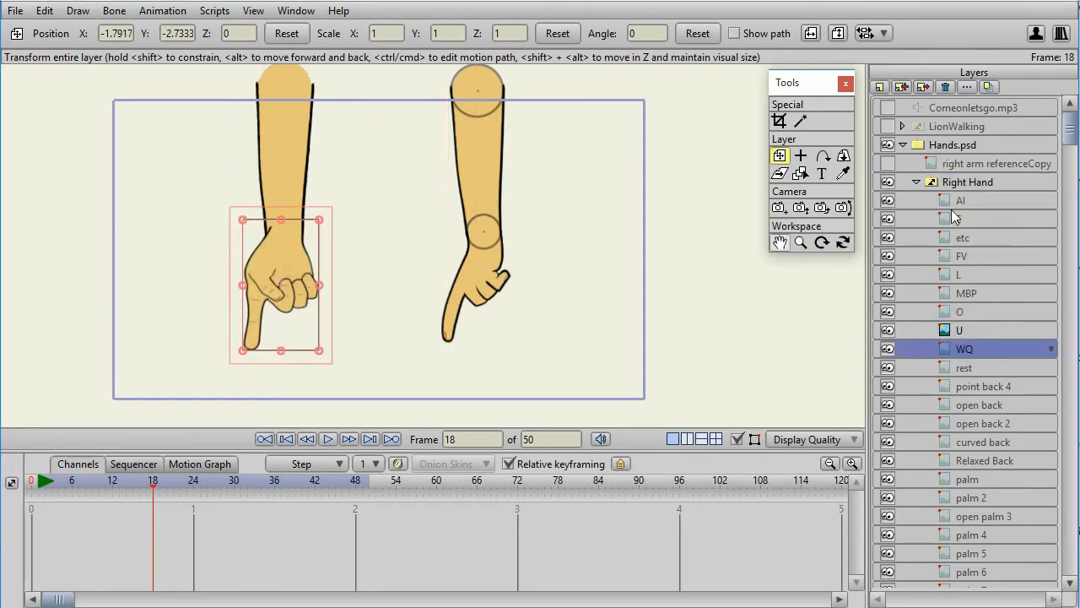
click(962, 200)
click(979, 219)
click(979, 237)
click(979, 256)
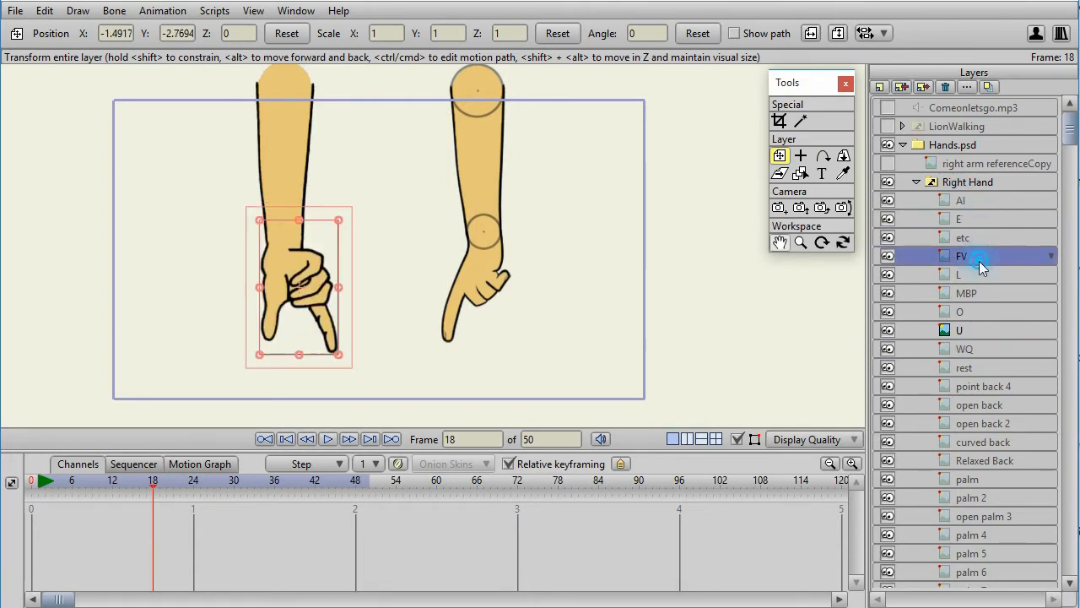
click(984, 275)
click(978, 296)
click(978, 312)
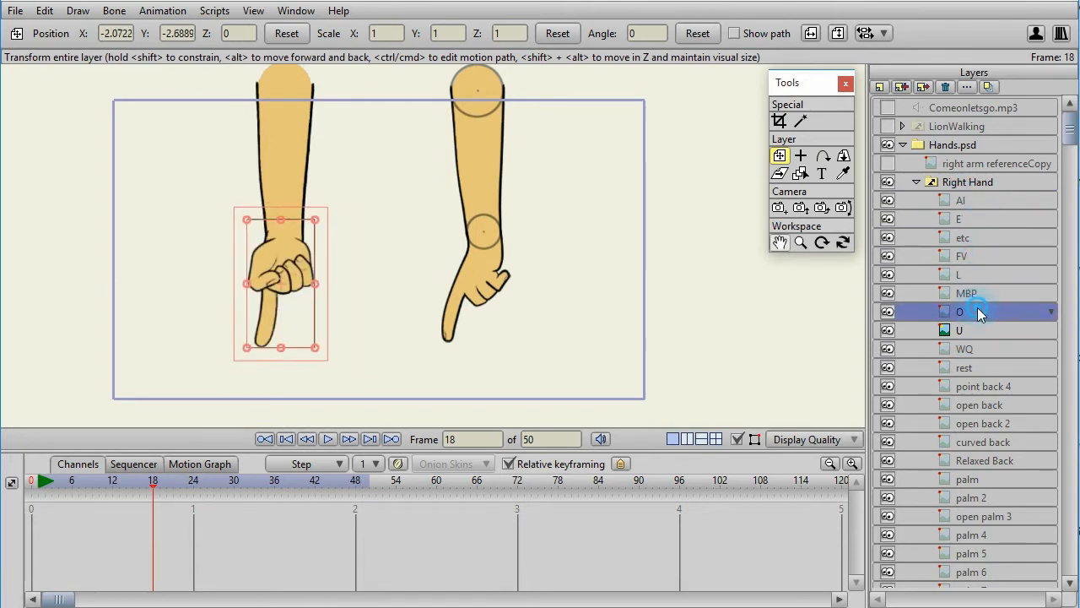
click(981, 330)
click(988, 346)
click(989, 366)
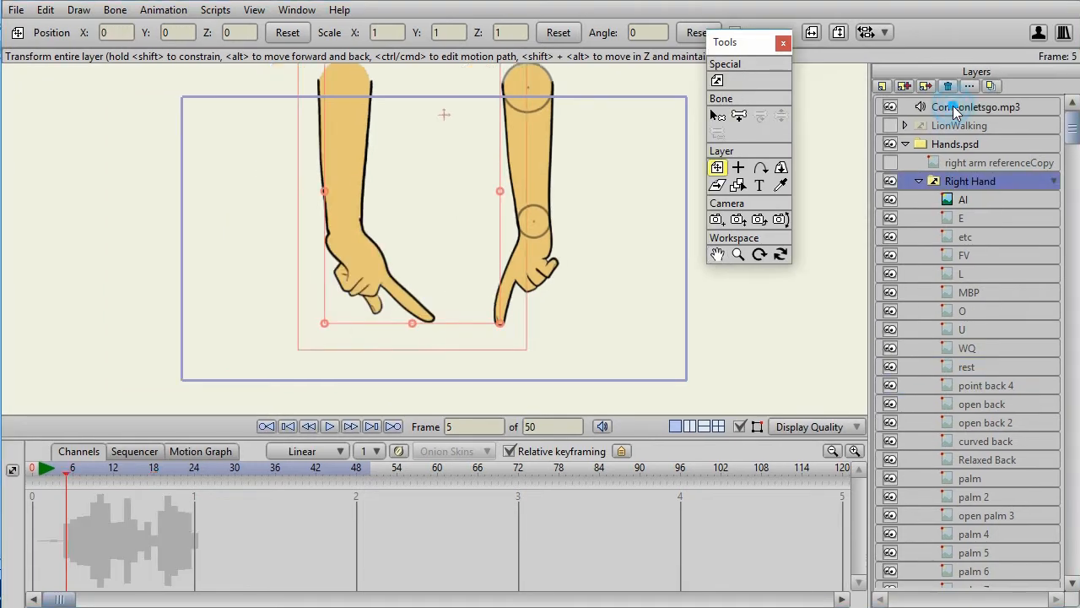
Step: Select the Comeonletsgo.mp3 layer and move the playhead from frame 5 to frame 24 to examine where the speech starts and ends
click(962, 107)
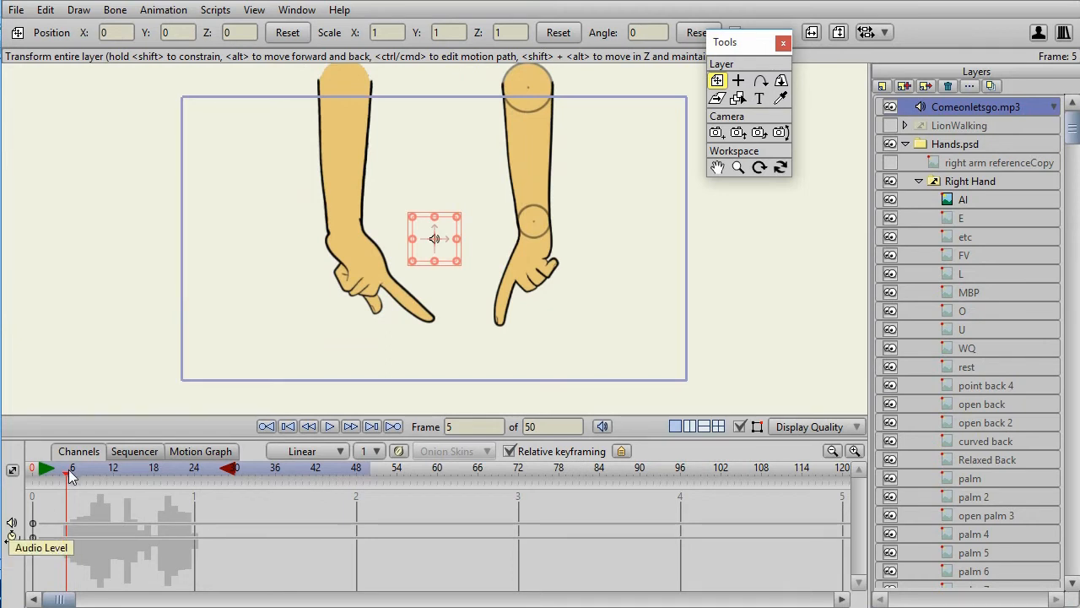
mouse_move(76, 476)
mouse_down()
mouse_move(196, 486)
mouse_move(68, 484)
mouse_up()
click(192, 477)
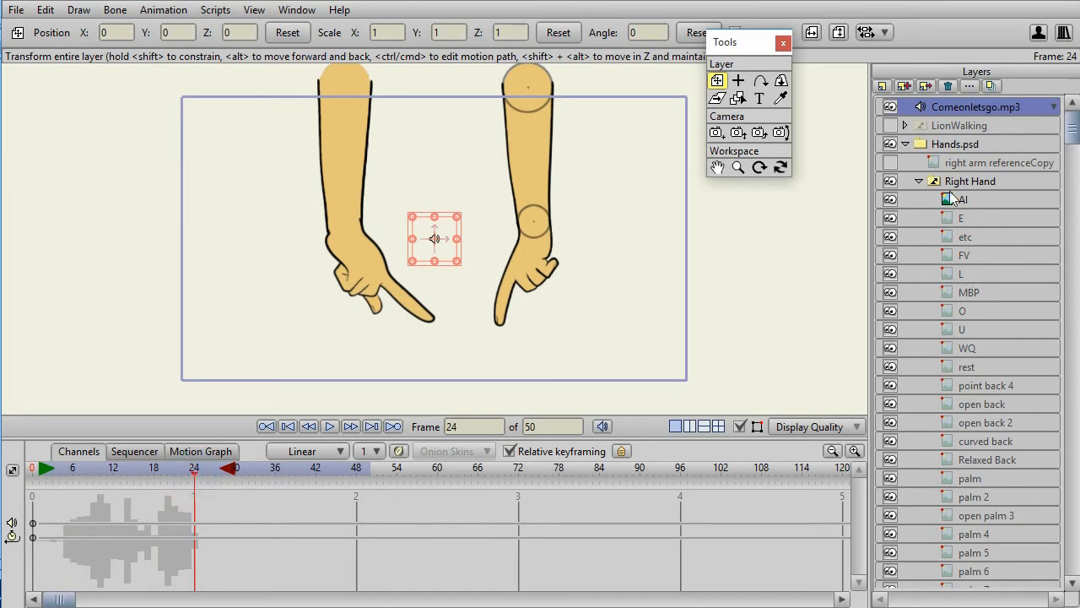
double_click(972, 181)
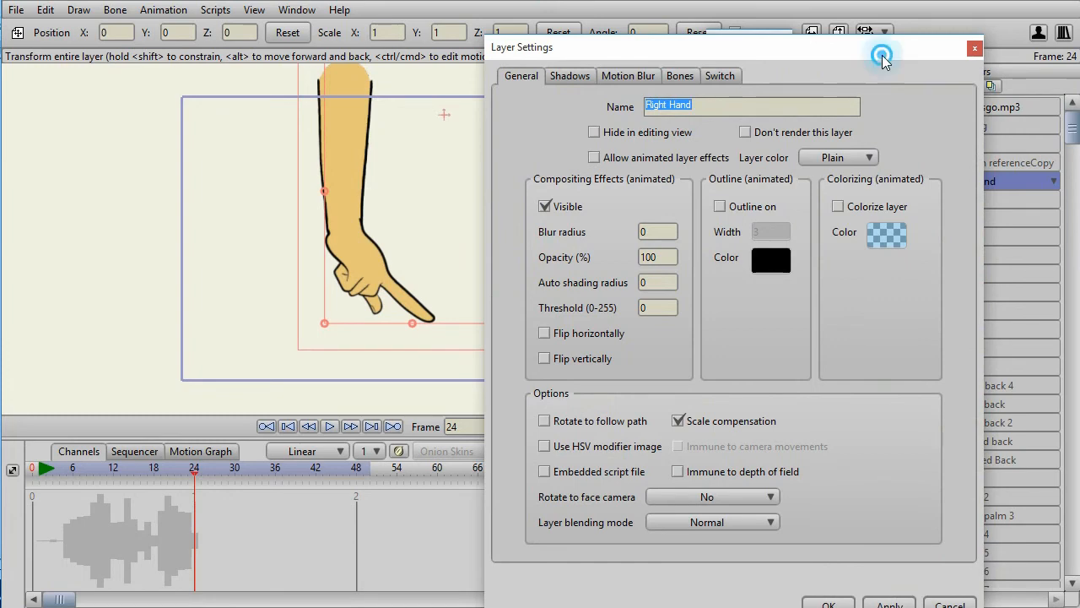
drag(882, 59, 597, 38)
click(434, 55)
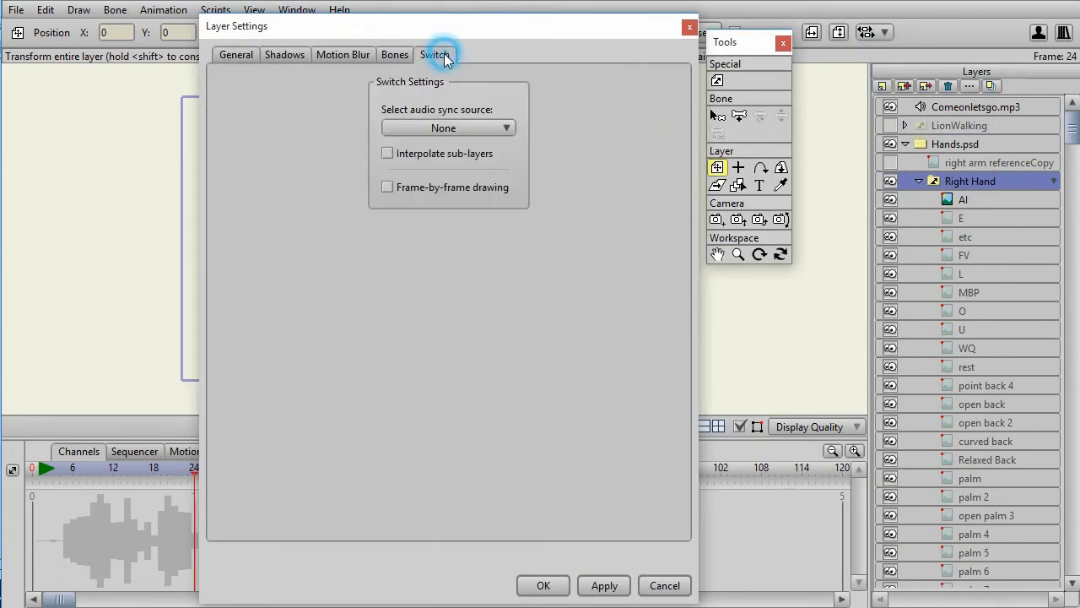
click(458, 128)
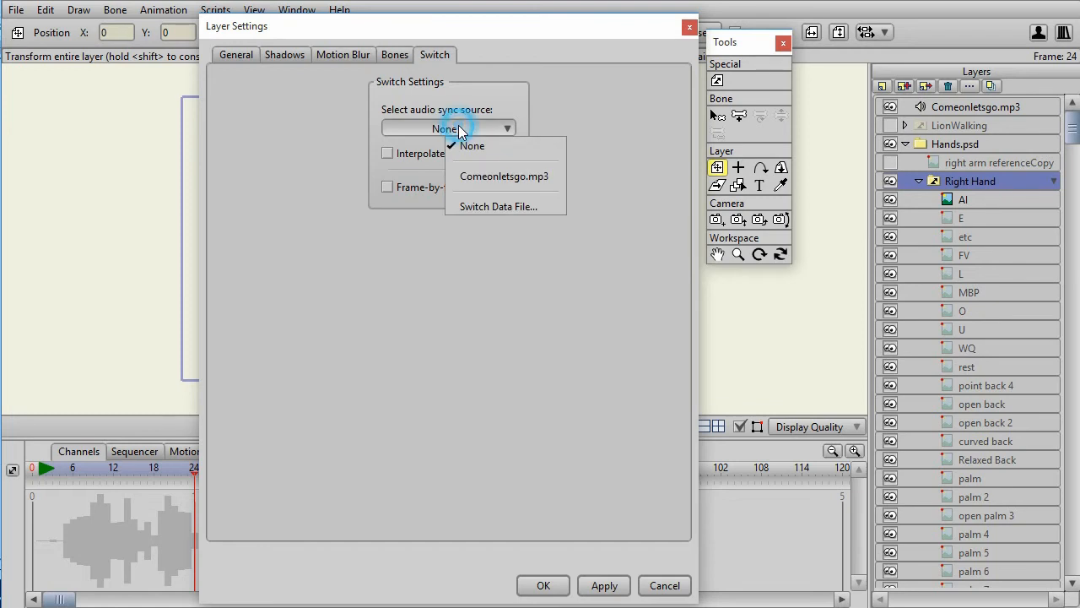
click(498, 182)
click(664, 583)
click(663, 583)
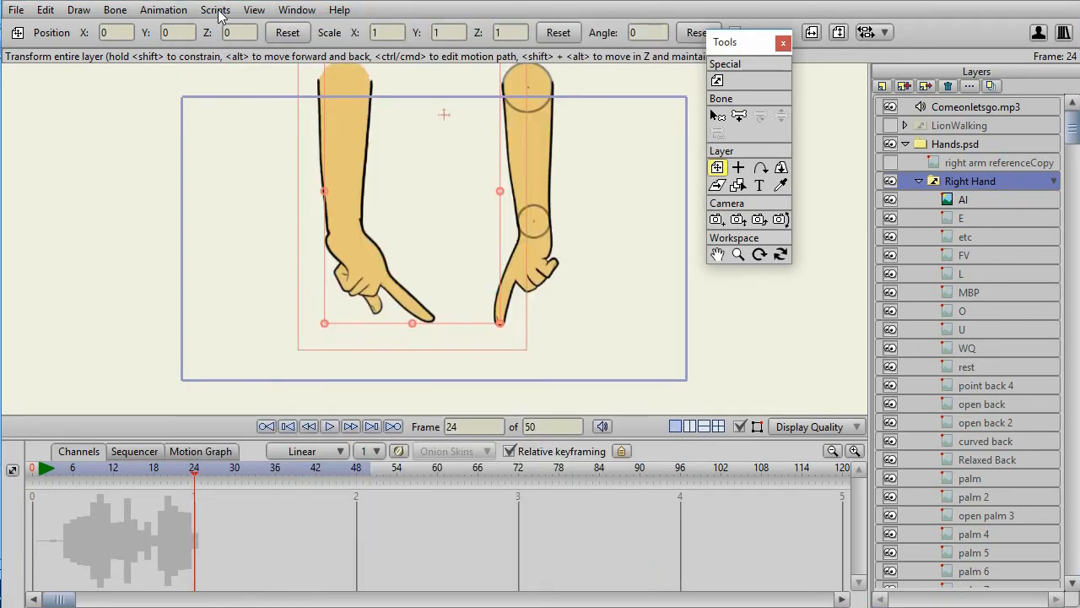
Step: Run the LipSync script on Right Hand for frames 5 to 24 with the phonetic text "comon lets gO", and play the result
click(217, 12)
mouse_move(238, 132)
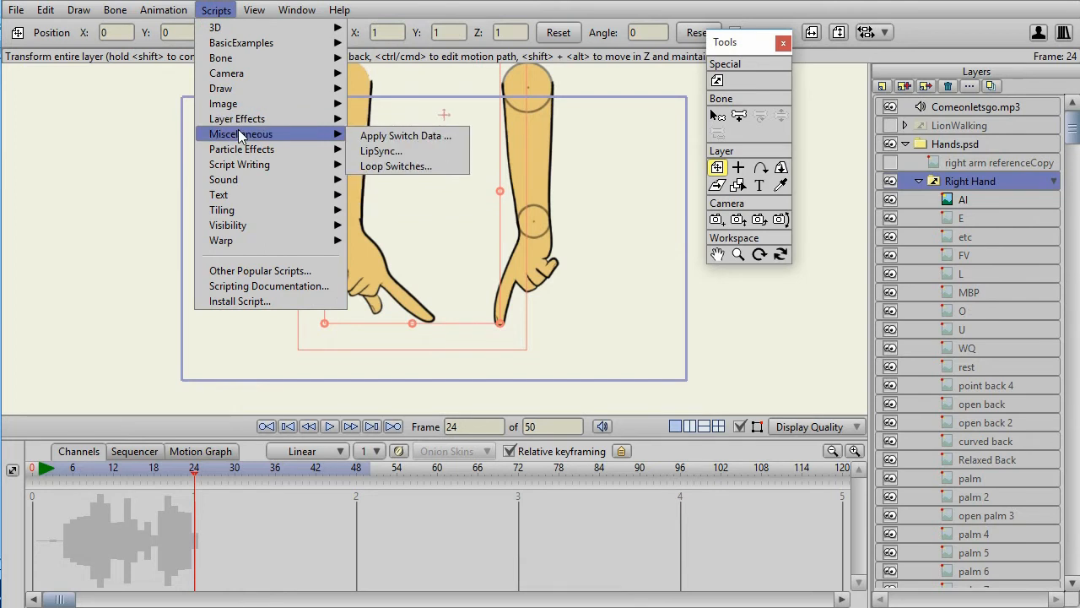
click(397, 157)
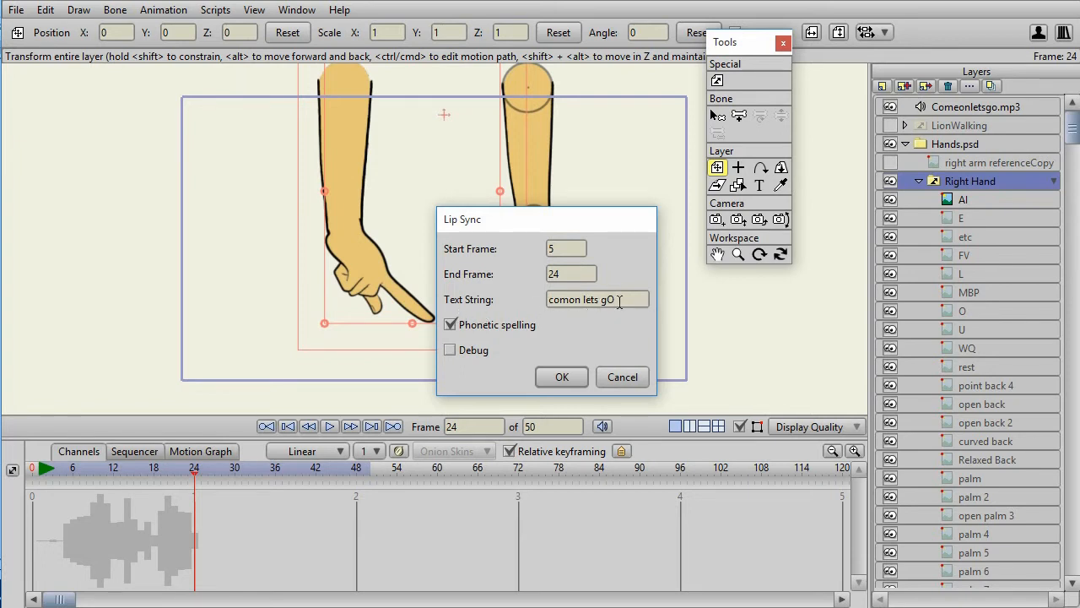
click(574, 384)
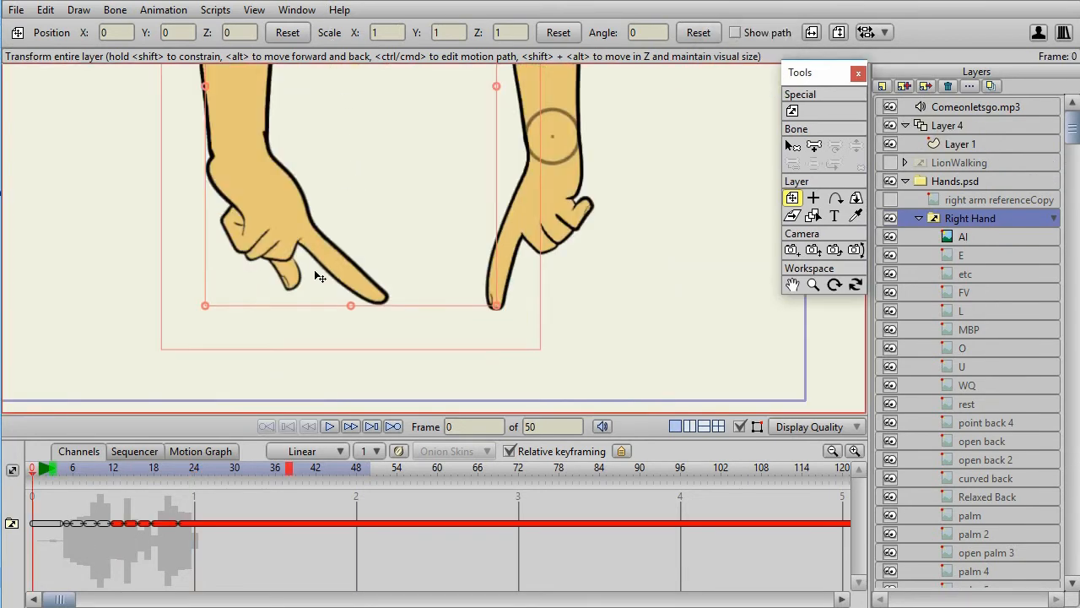
click(330, 427)
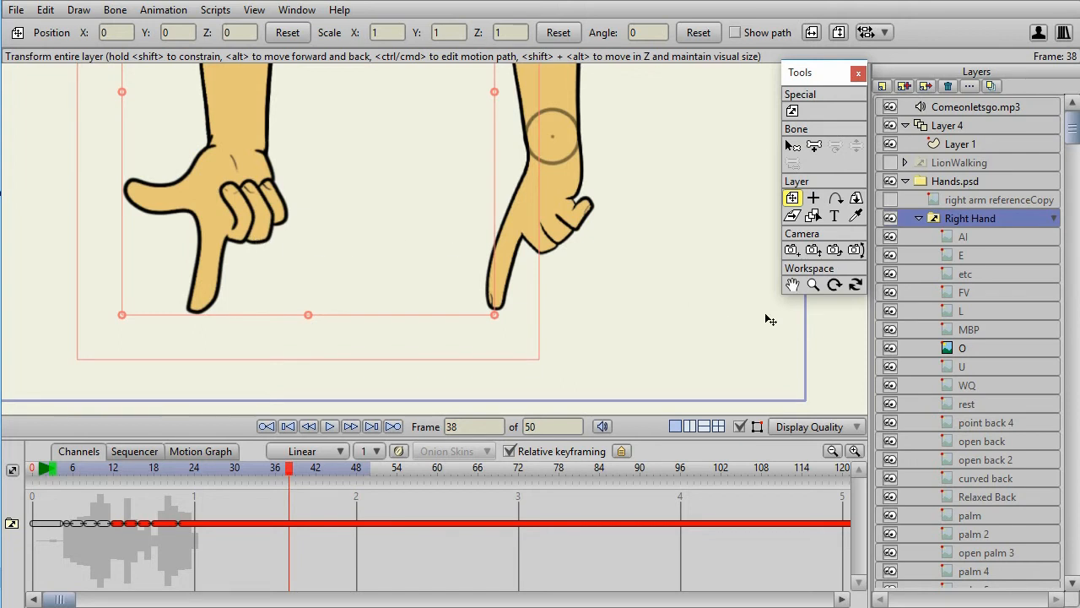
Step: Look through the Right Hand's phoneme-named layers from AI to FV and its fist and reach drawings
click(972, 238)
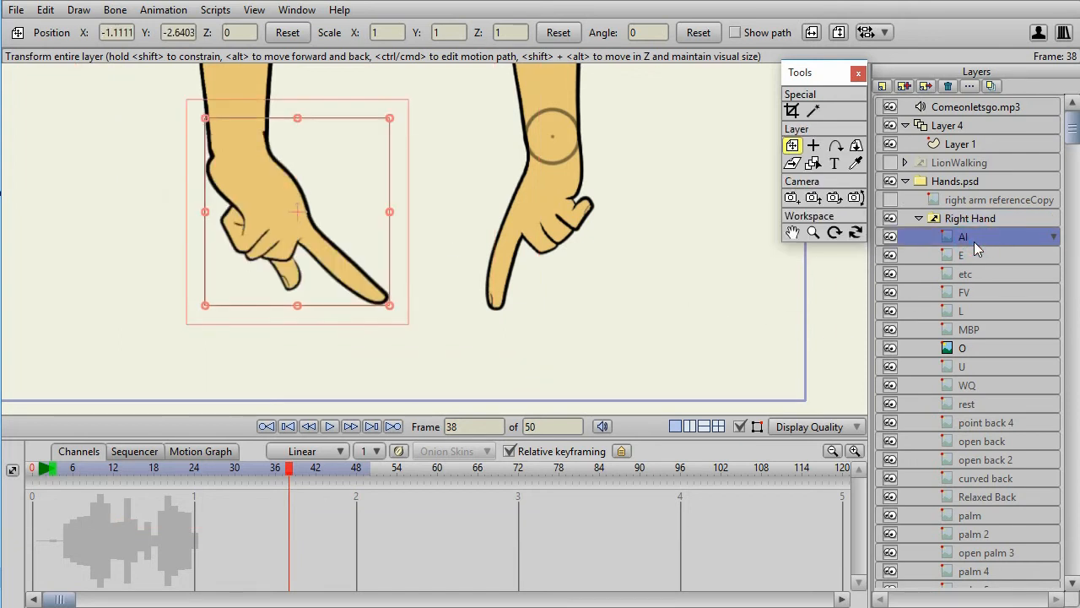
click(979, 254)
click(981, 274)
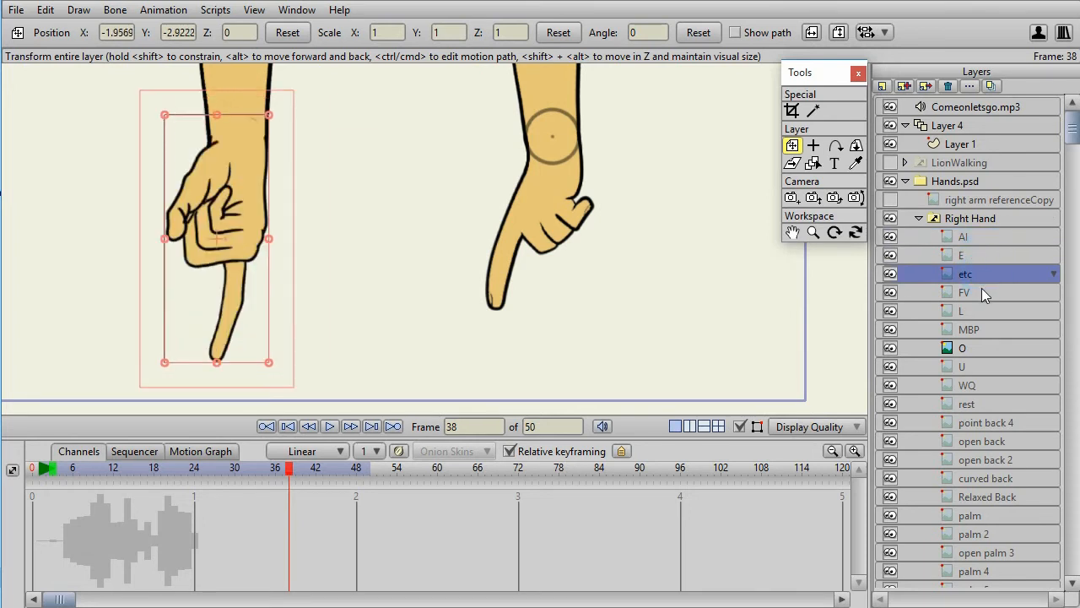
click(982, 293)
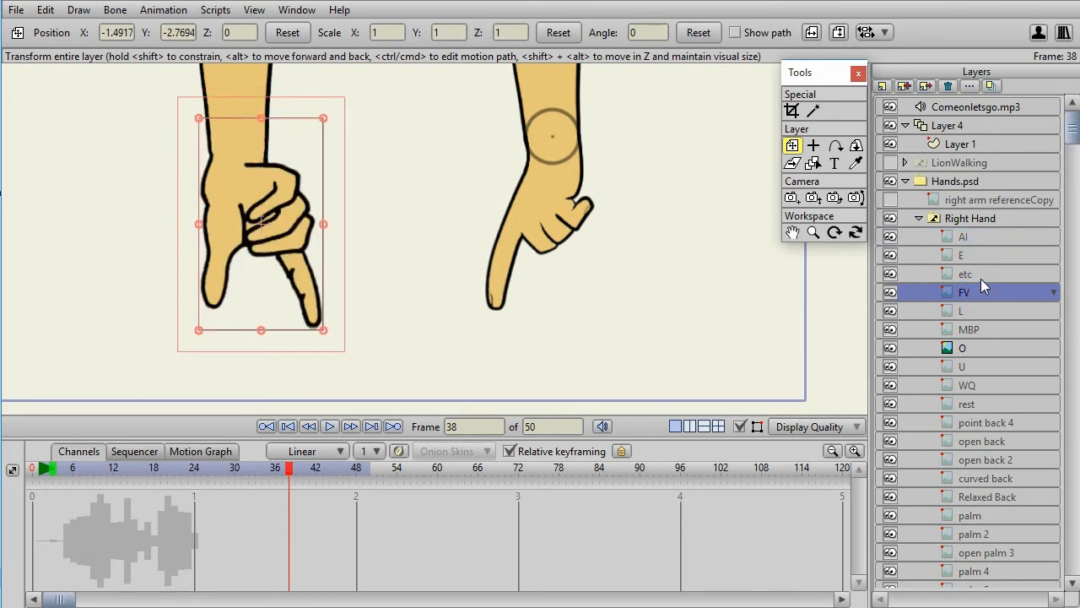
scroll(980, 278, down, 4)
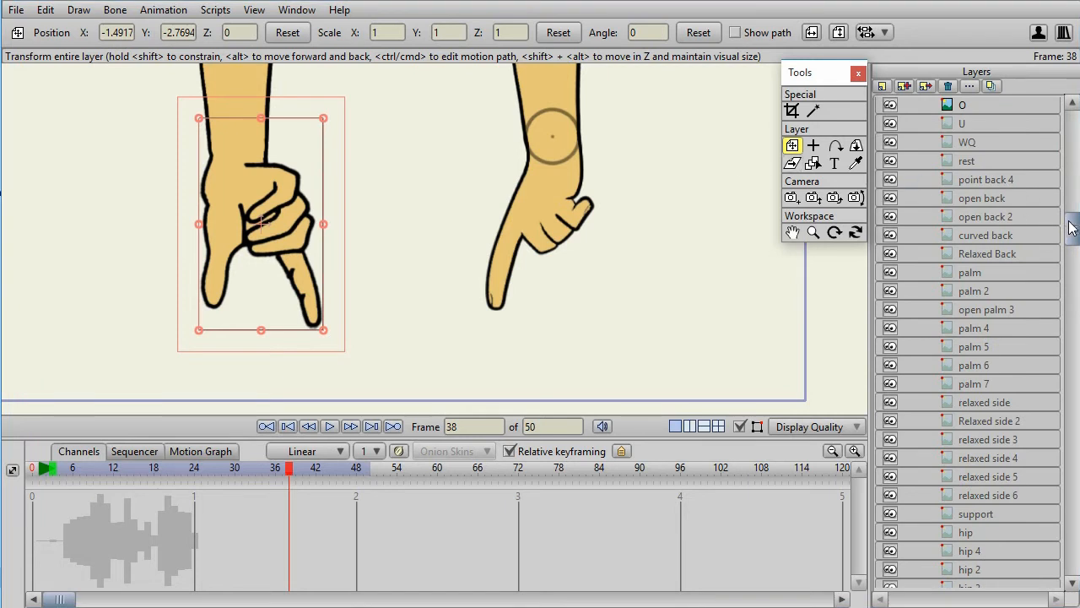
drag(1074, 228, 1073, 522)
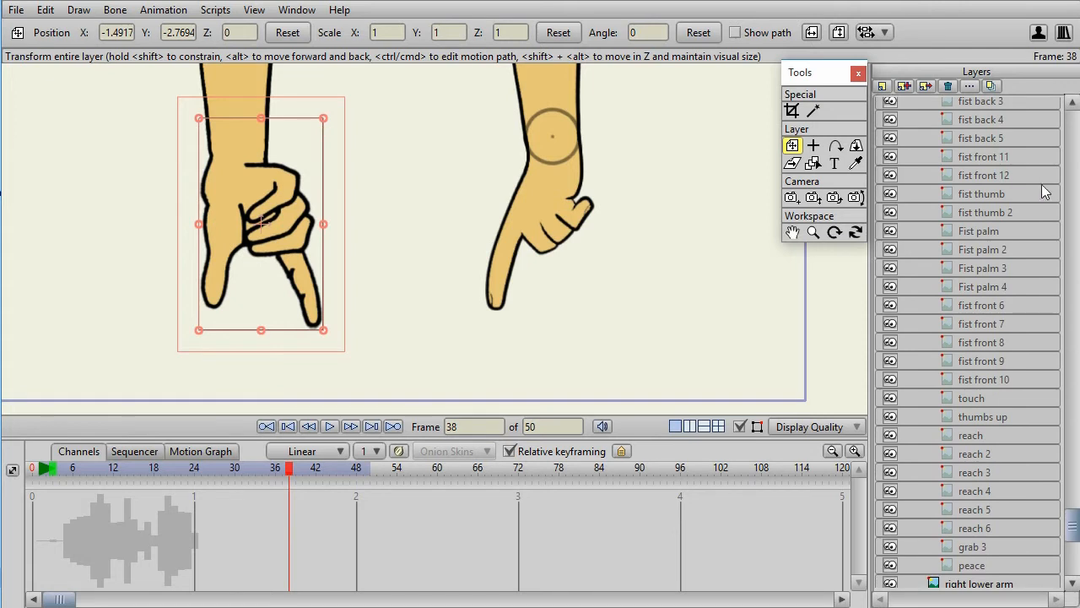
click(971, 159)
click(980, 341)
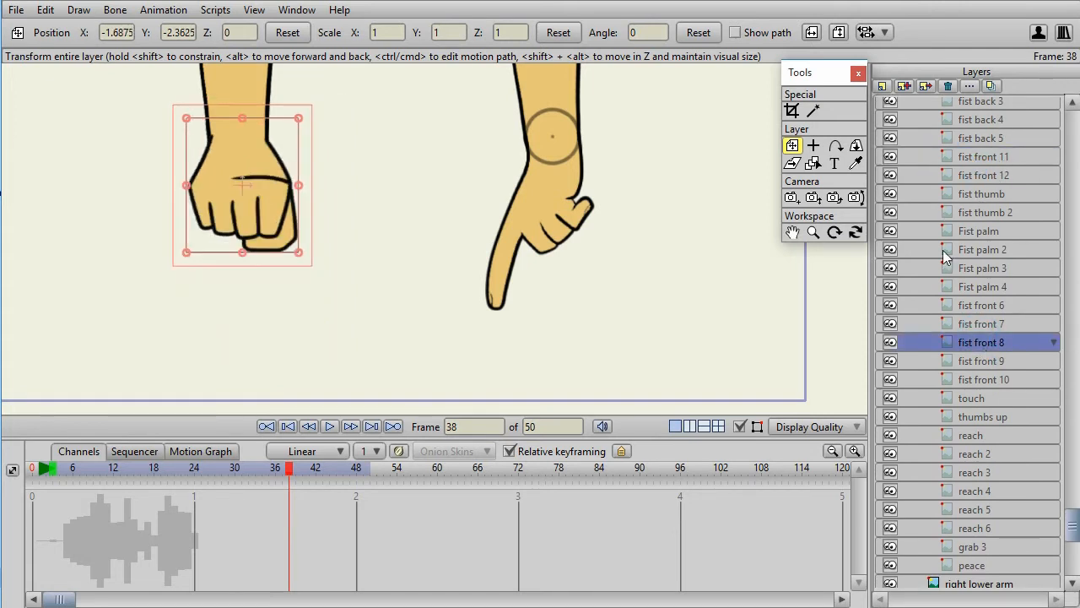
click(975, 175)
click(974, 454)
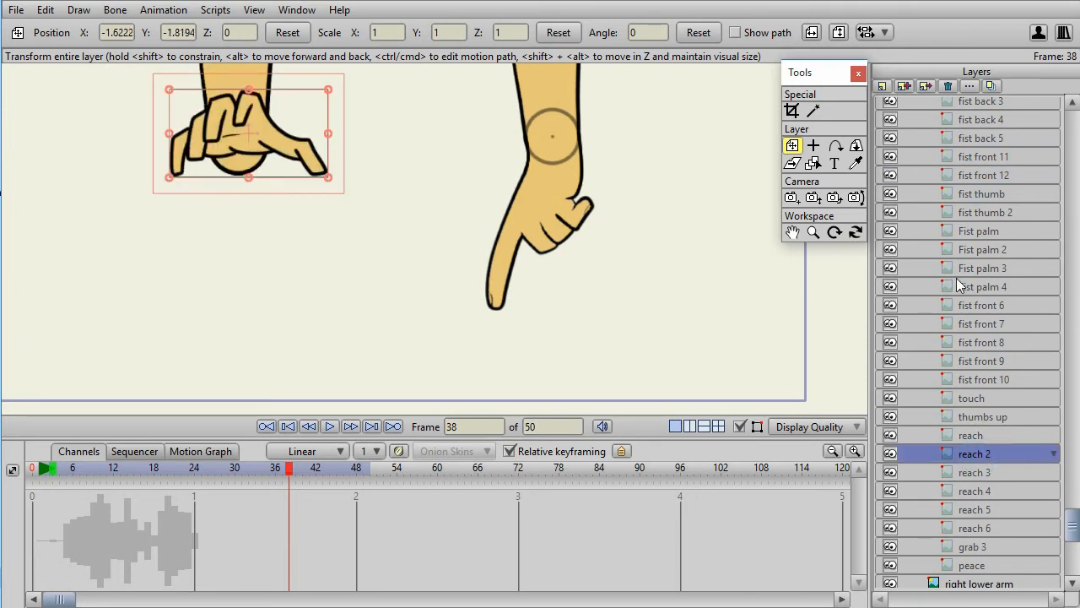
click(959, 250)
click(967, 193)
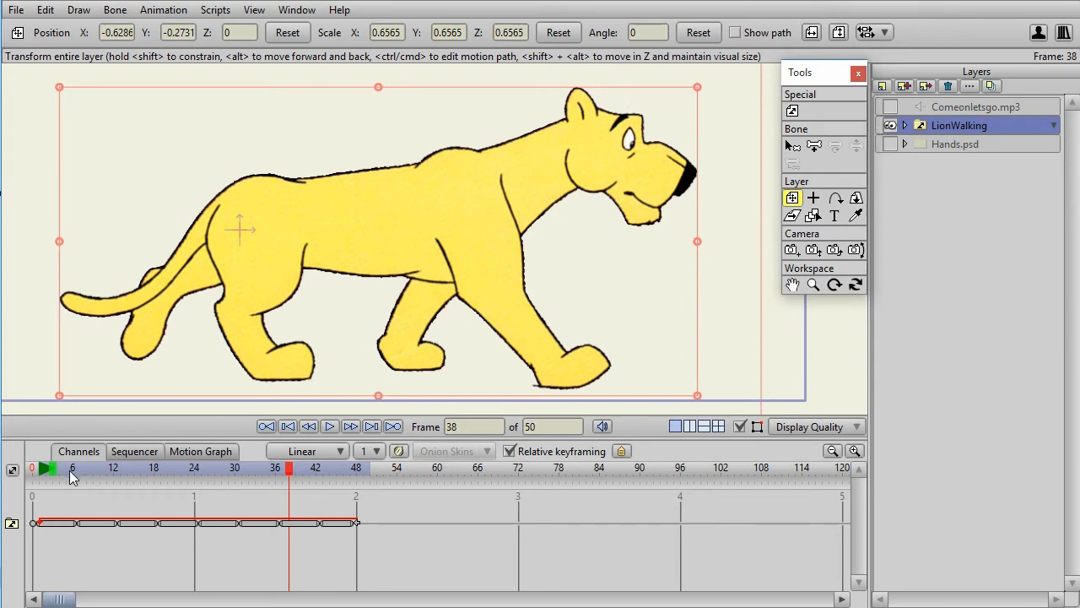
Step: Scrub through the lion walk, expand the LionWalking group and add a Frame By Frame layer above it
drag(72, 473, 331, 488)
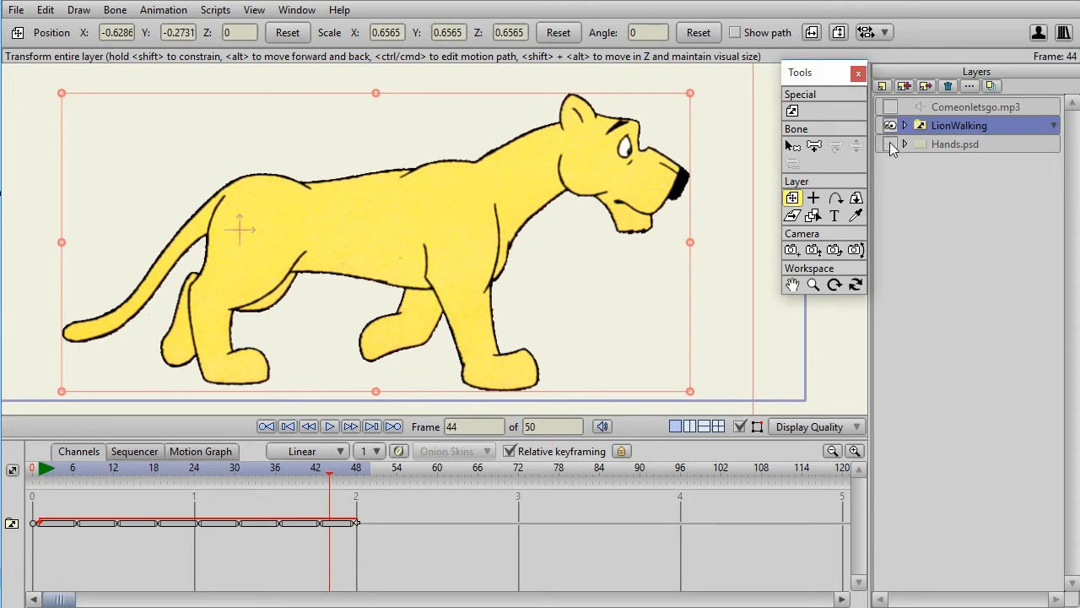
click(904, 126)
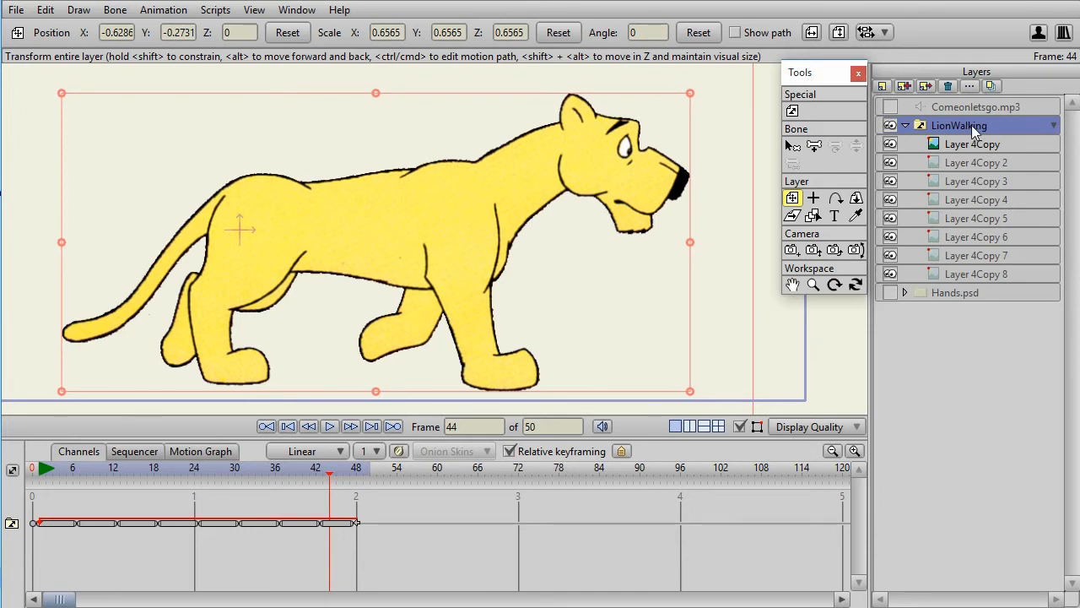
click(883, 86)
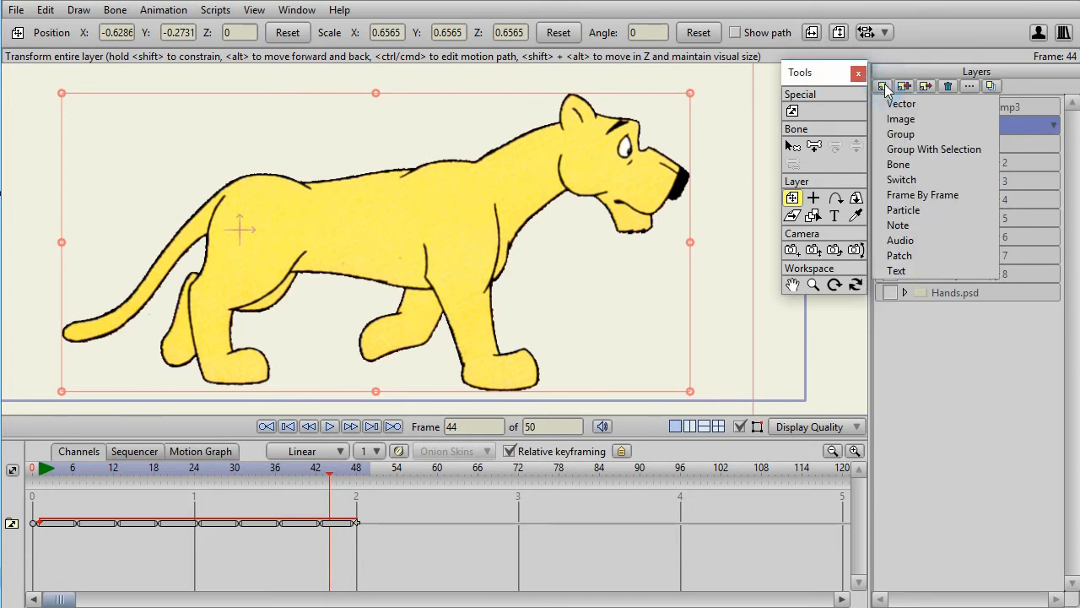
click(907, 197)
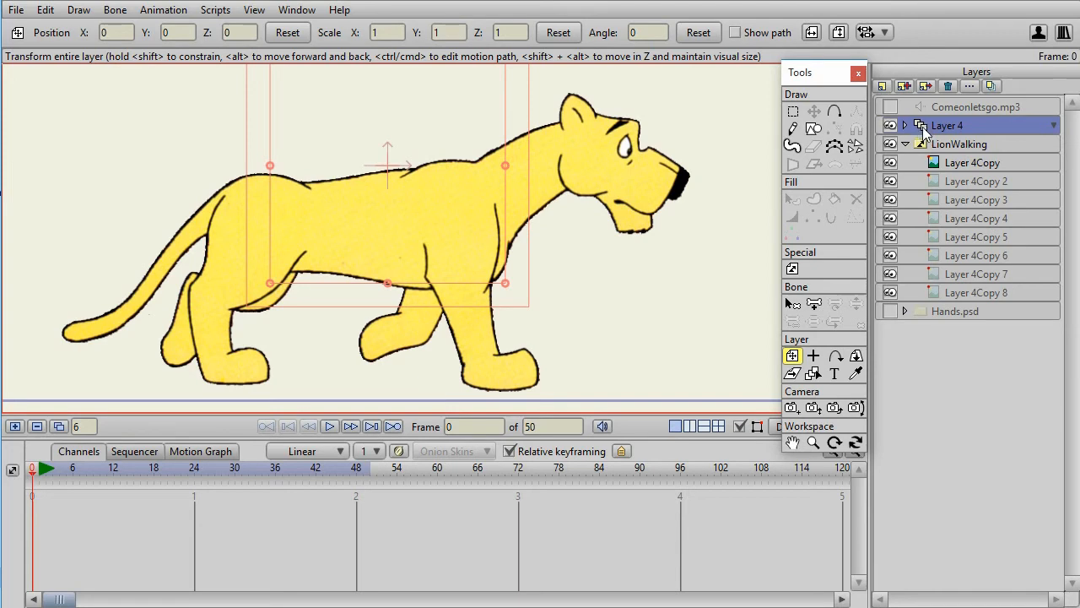
Step: Check the frame-by-frame drawing option in Layer 4's switch settings
click(970, 87)
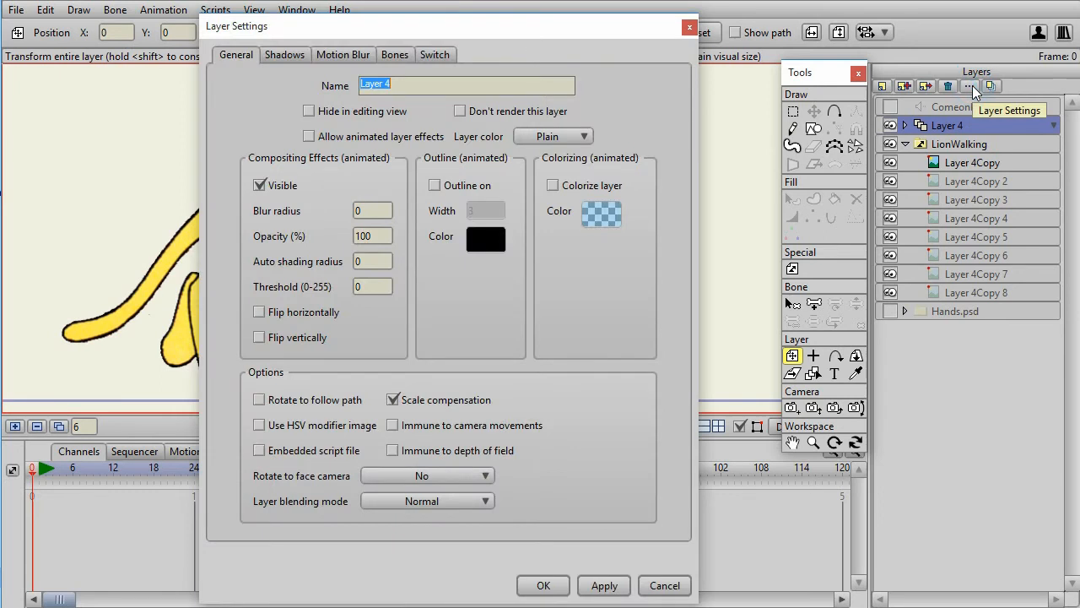
click(441, 56)
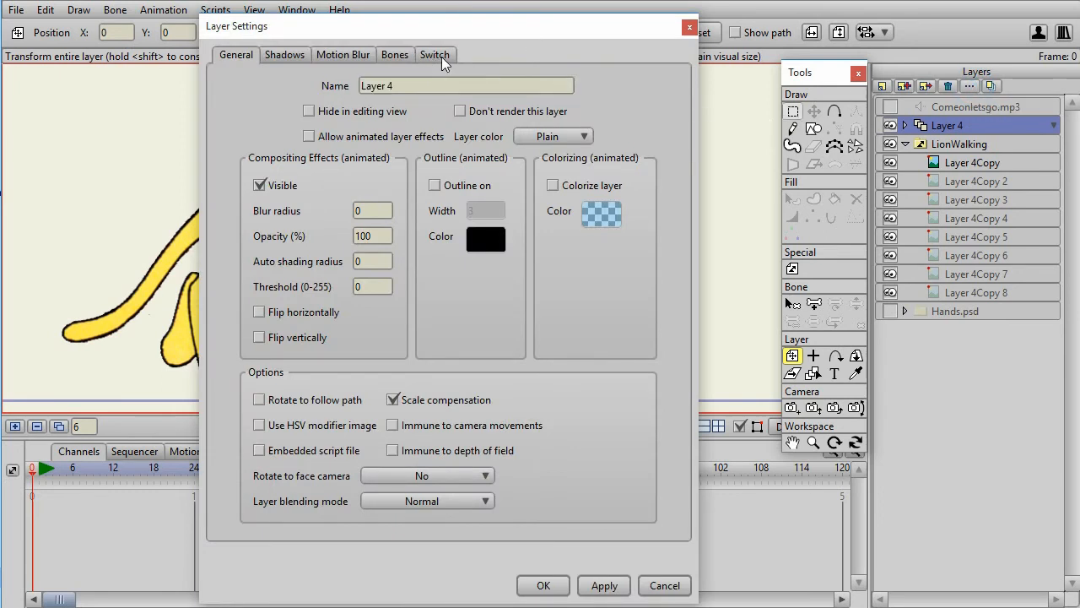
click(441, 57)
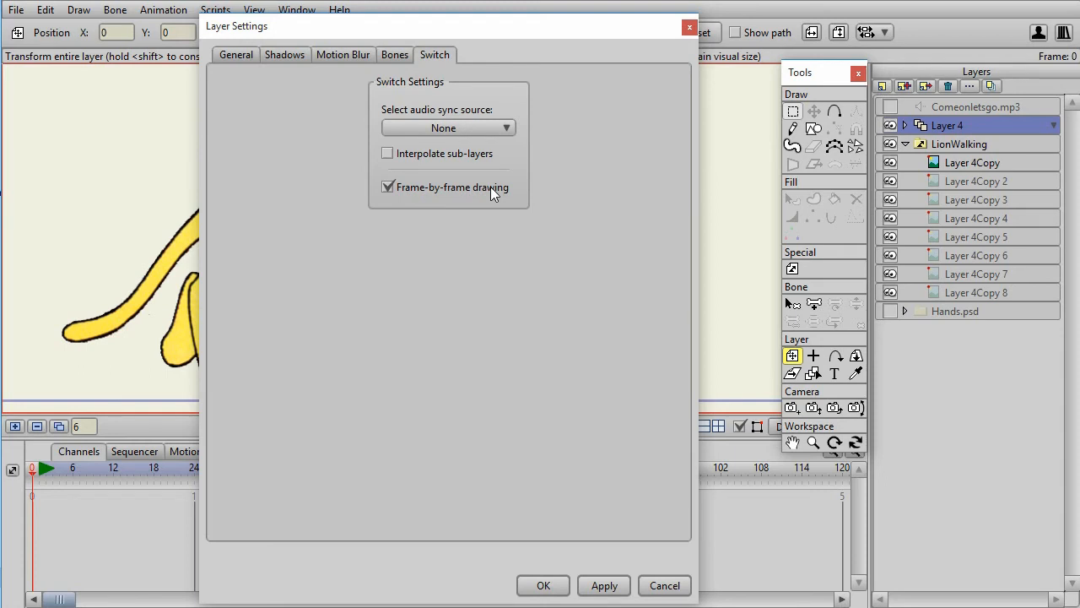
key(Return)
Step: Compare the timeline and frame controls of Layer 4 with those of the LionWalking switch group
click(998, 125)
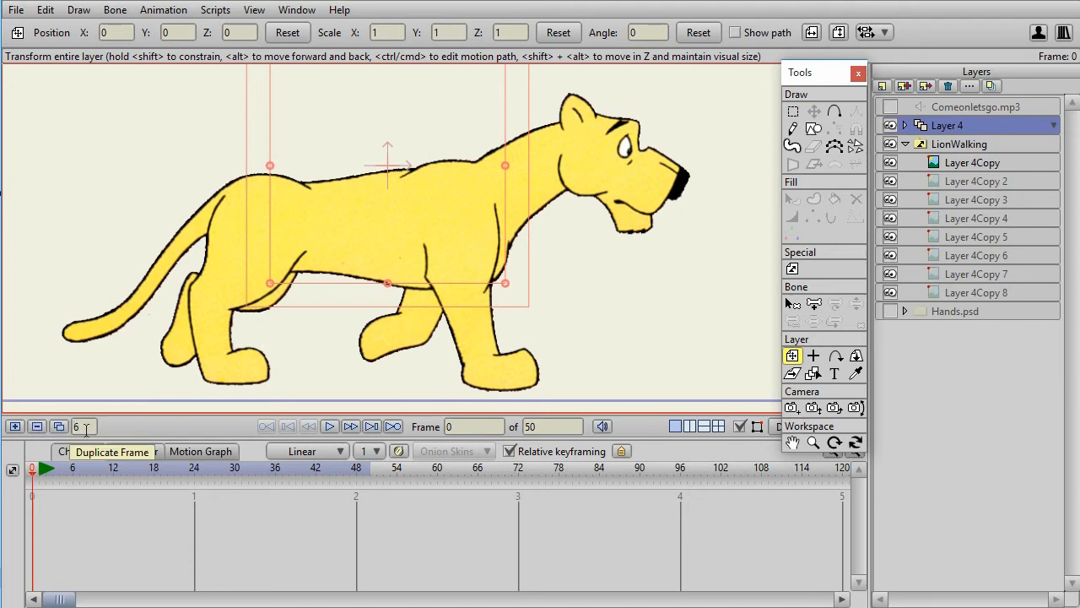
click(954, 145)
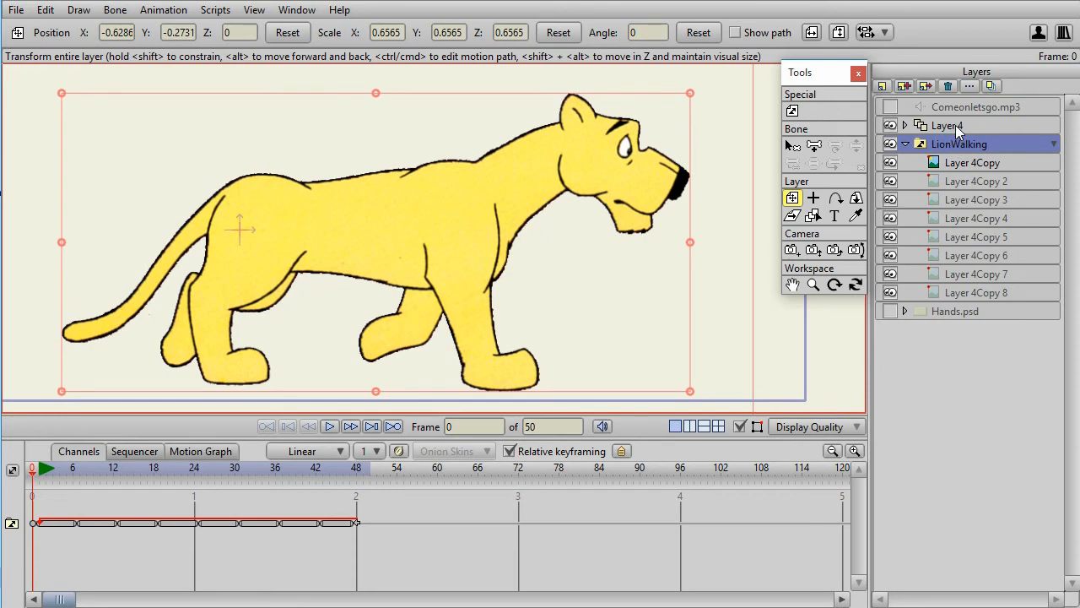
click(955, 125)
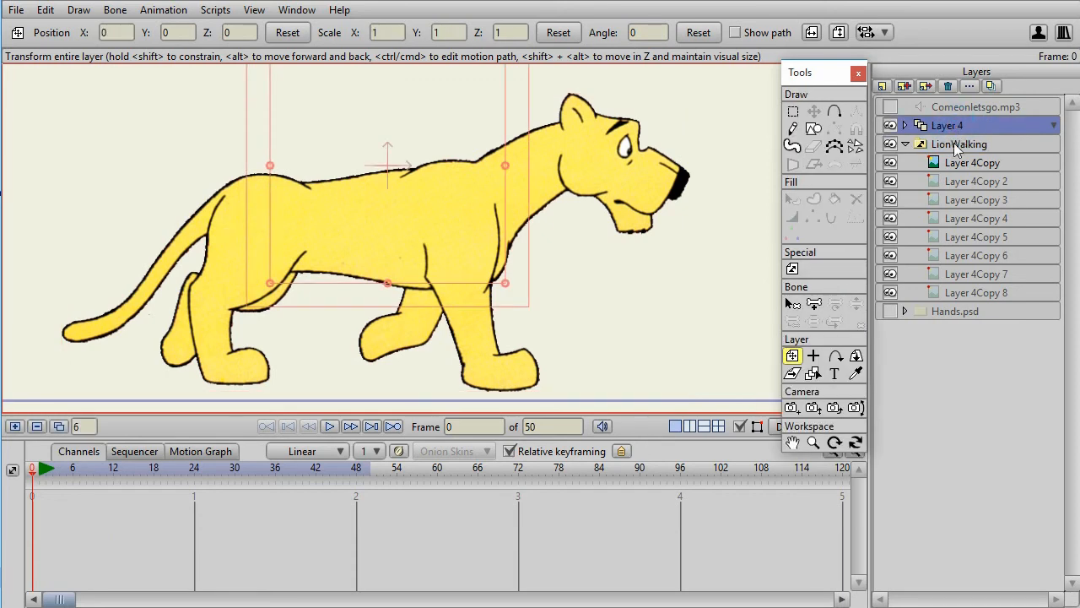
click(956, 145)
click(955, 125)
click(957, 144)
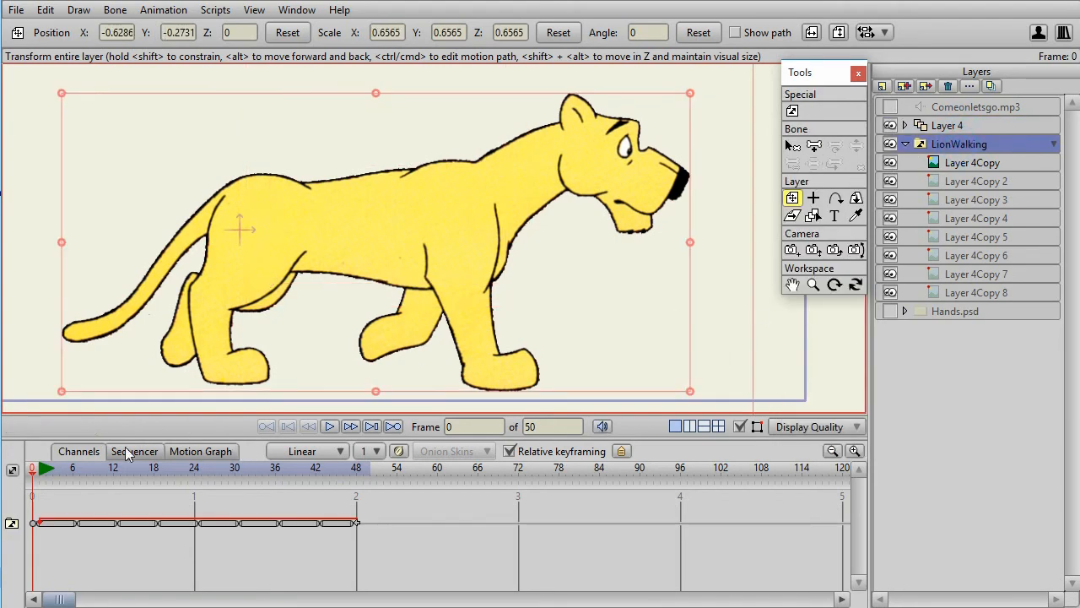
Step: Add a new drawing frame to Layer 4 at frame 1 with a frame interval of 6
click(40, 471)
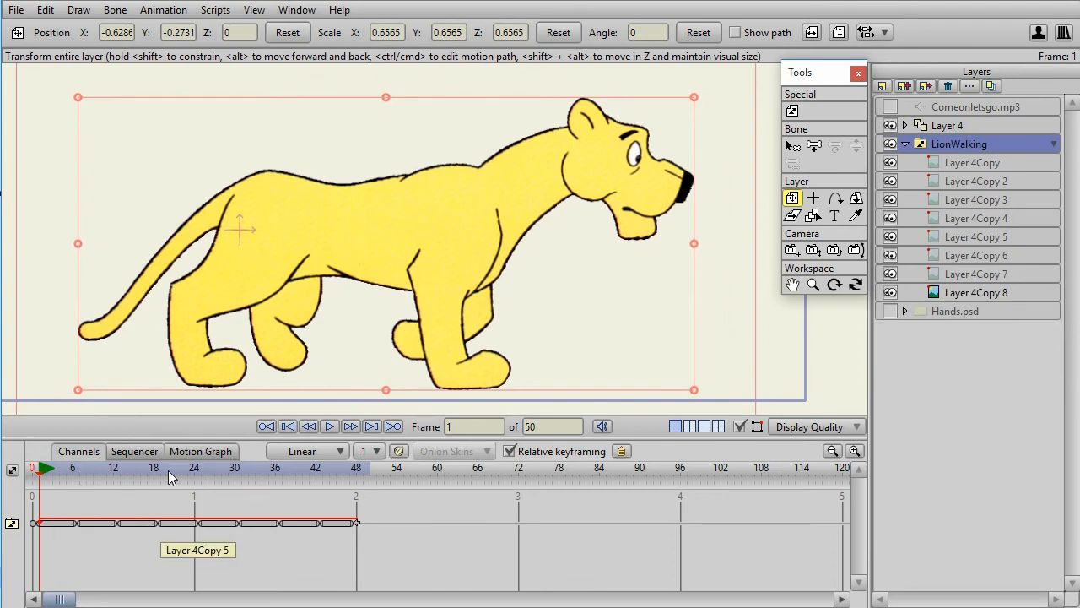
click(943, 127)
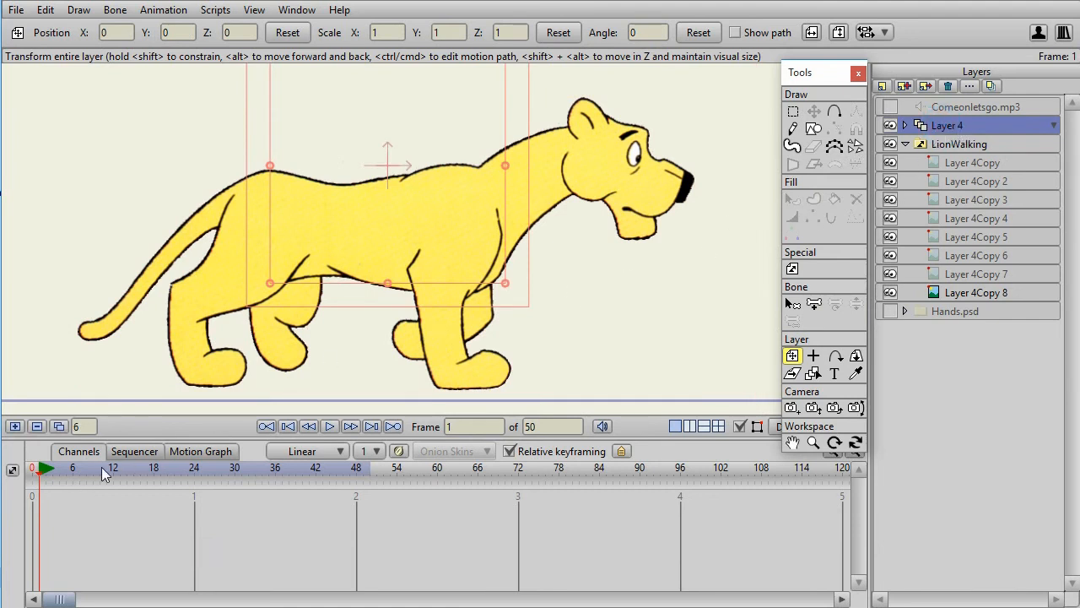
double_click(83, 426)
click(17, 428)
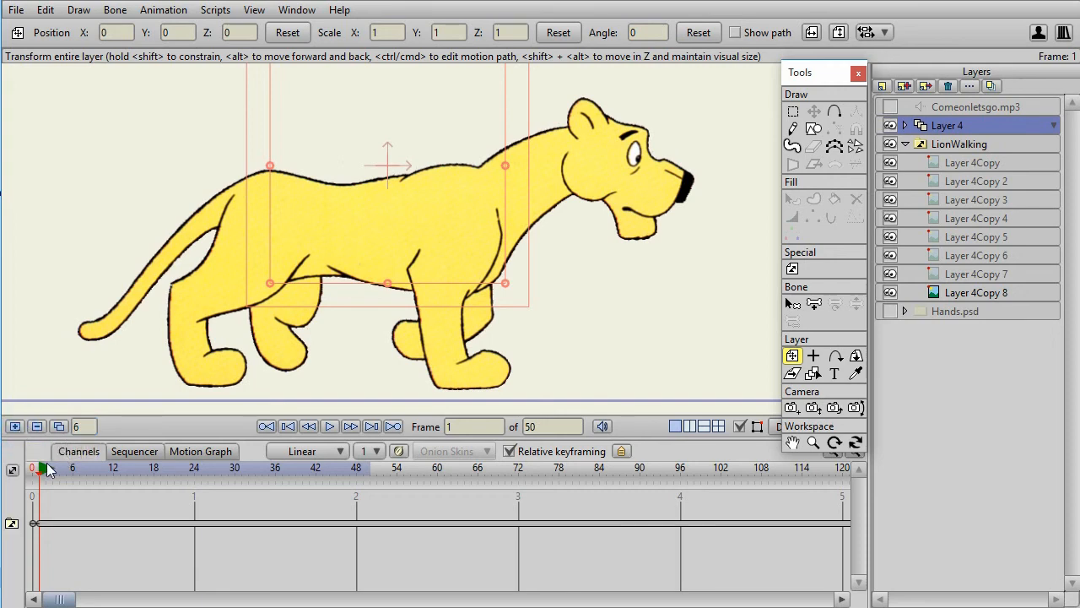
Step: Expand Layer 4, trace the lion's outline with the Freehand tool at frame 1, and add the next drawing frame at frame 7
key(f)
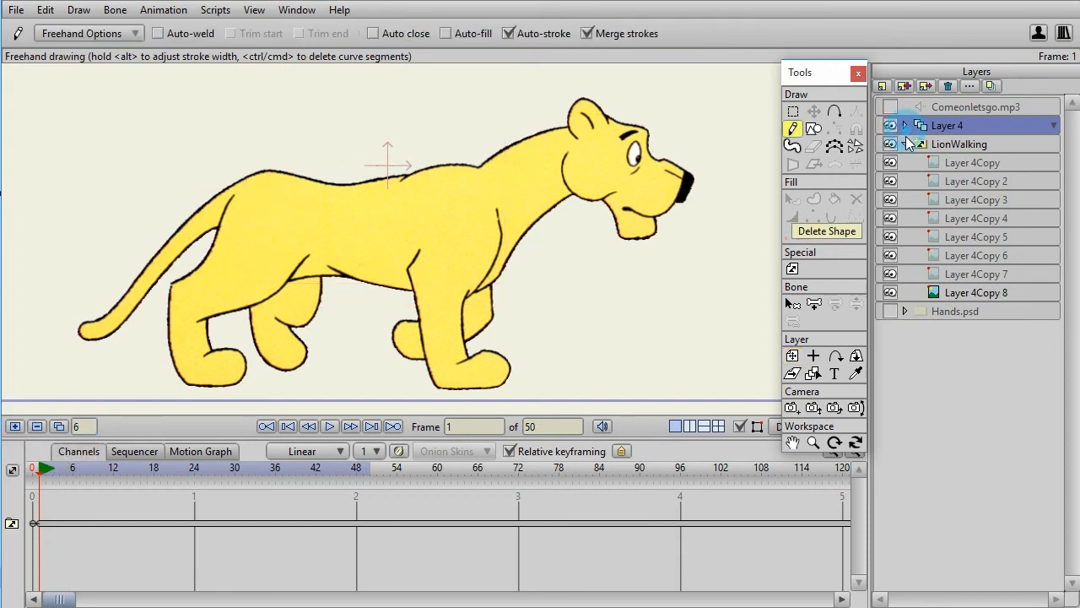
click(905, 125)
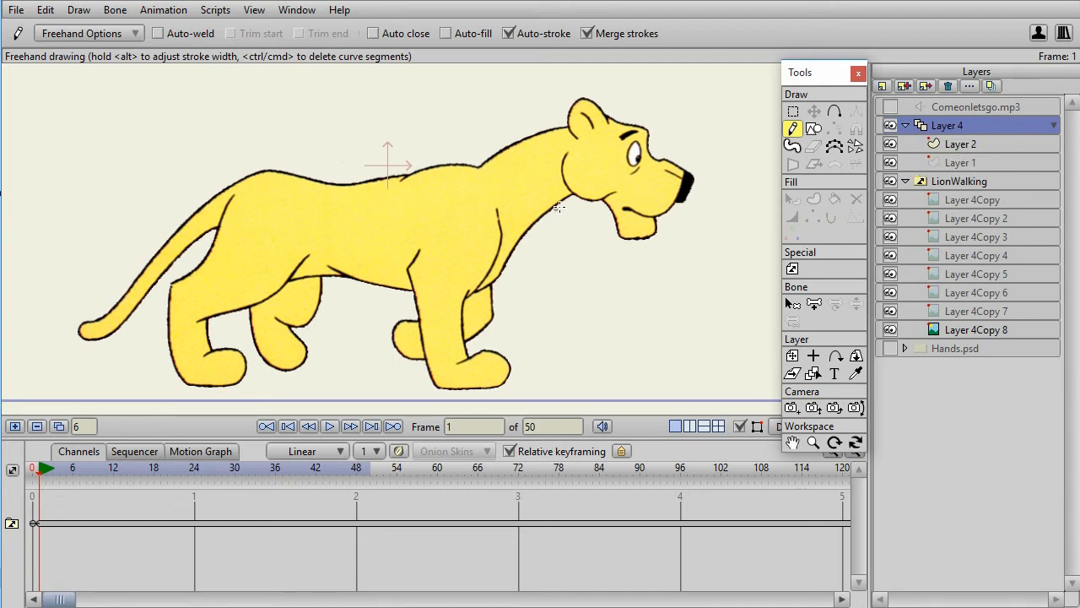
mouse_move(569, 199)
mouse_down()
mouse_move(483, 274)
mouse_move(505, 336)
mouse_move(498, 388)
mouse_move(414, 364)
mouse_move(402, 292)
mouse_move(314, 314)
mouse_move(304, 371)
mouse_move(227, 391)
mouse_move(159, 360)
mouse_move(128, 330)
mouse_move(97, 351)
mouse_up()
mouse_move(317, 197)
mouse_down()
mouse_move(500, 152)
mouse_move(616, 105)
mouse_move(684, 180)
mouse_move(680, 200)
mouse_move(587, 194)
mouse_up()
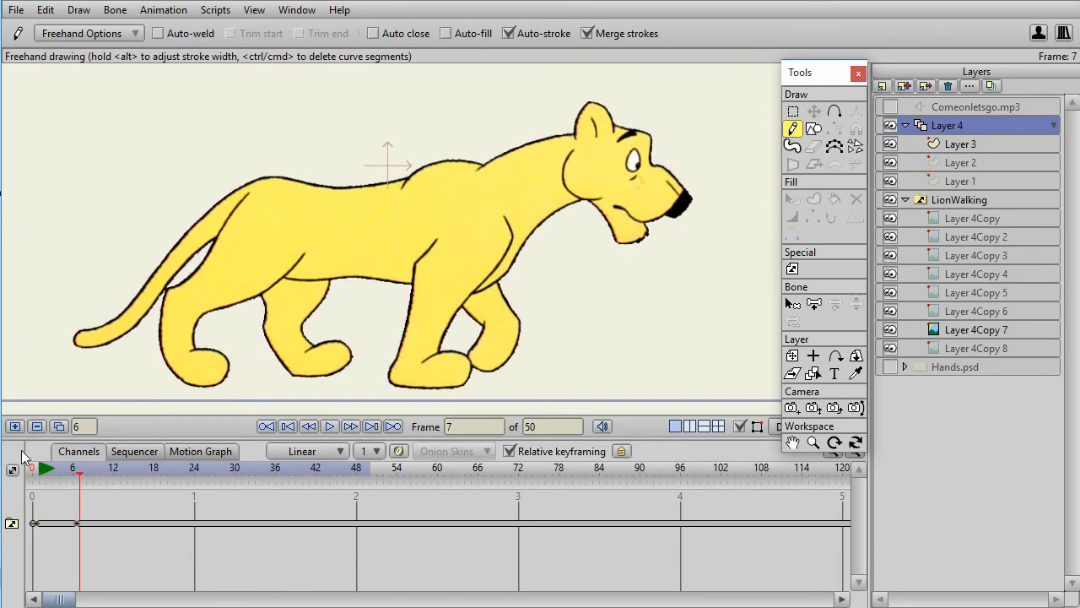
Step: Trace the lion's outline freehand at frame 7, and add and trace new drawing frames in Layer 4 at frames 13 and 19
click(14, 427)
mouse_move(584, 202)
mouse_down()
mouse_move(527, 239)
mouse_move(511, 292)
mouse_up()
mouse_move(499, 367)
mouse_down()
mouse_move(365, 282)
mouse_move(346, 371)
mouse_move(203, 382)
mouse_move(120, 272)
mouse_move(608, 118)
mouse_move(563, 206)
mouse_move(549, 290)
mouse_move(615, 338)
mouse_move(463, 313)
mouse_move(418, 392)
mouse_move(326, 287)
mouse_move(321, 381)
mouse_move(145, 325)
mouse_up()
click(15, 426)
mouse_move(72, 336)
mouse_down()
mouse_move(246, 201)
mouse_move(459, 168)
mouse_move(621, 110)
mouse_move(689, 193)
mouse_move(562, 211)
mouse_up()
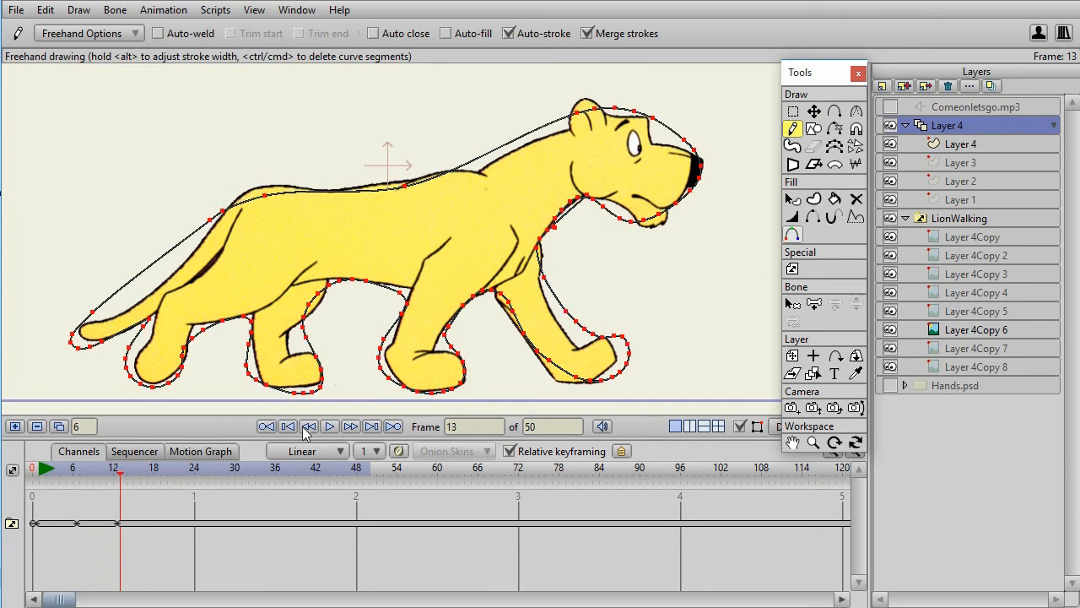
click(15, 426)
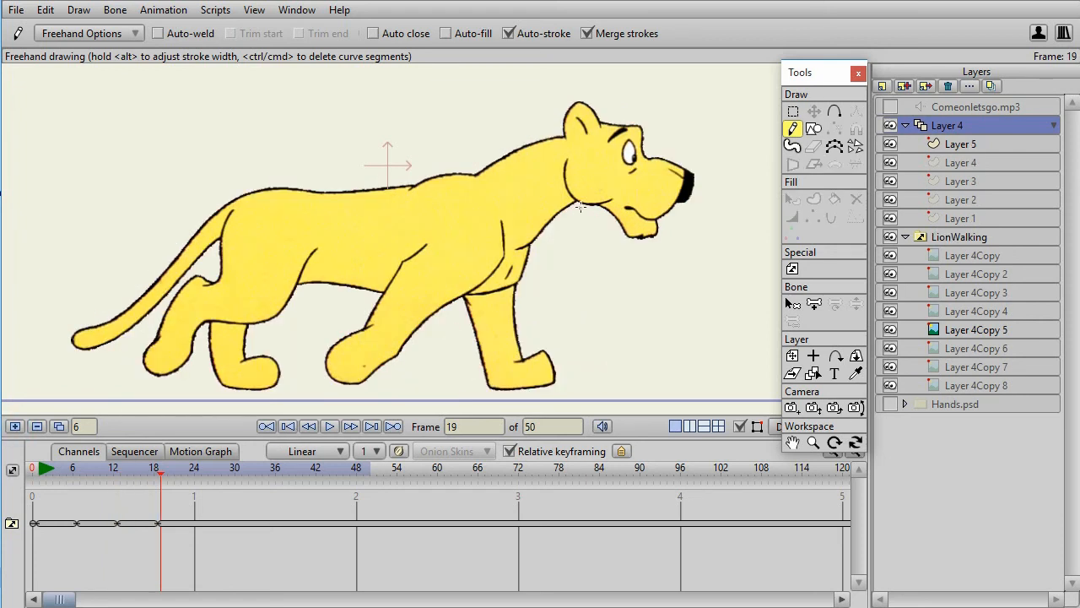
mouse_move(580, 205)
mouse_down()
mouse_move(521, 276)
mouse_move(514, 331)
mouse_move(525, 343)
mouse_move(499, 390)
mouse_move(466, 293)
mouse_move(419, 340)
mouse_move(335, 387)
mouse_move(371, 289)
mouse_move(266, 345)
mouse_move(271, 386)
mouse_move(106, 362)
mouse_move(85, 323)
mouse_move(154, 263)
mouse_move(619, 122)
mouse_move(691, 191)
mouse_move(595, 206)
mouse_move(571, 197)
mouse_up()
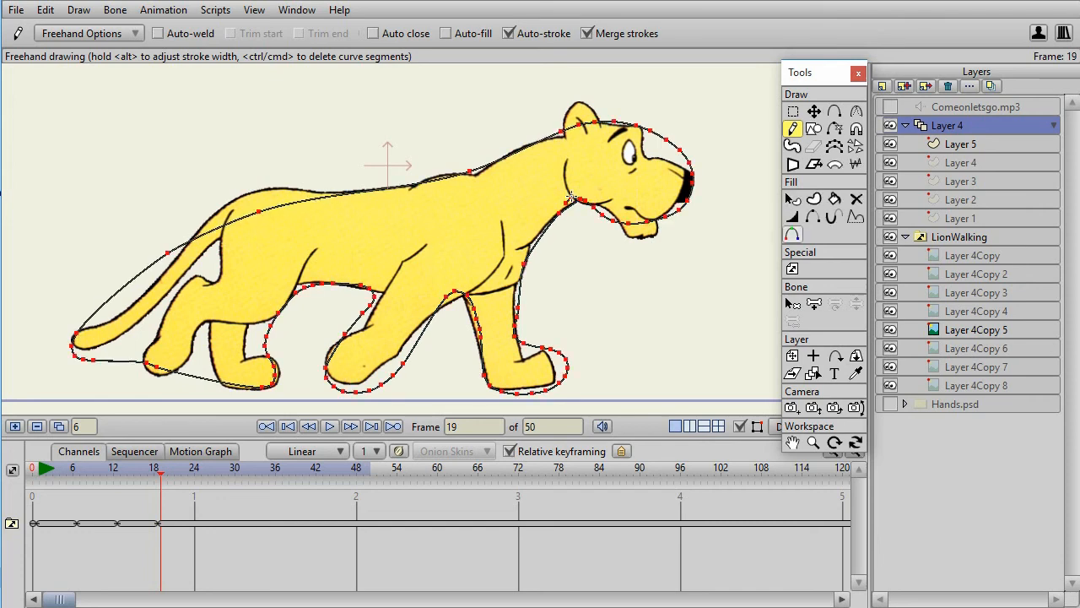
Step: Hide the LionWalking group and scrub through Layer 4's traced drawings up to frame 19
drag(163, 477, 132, 489)
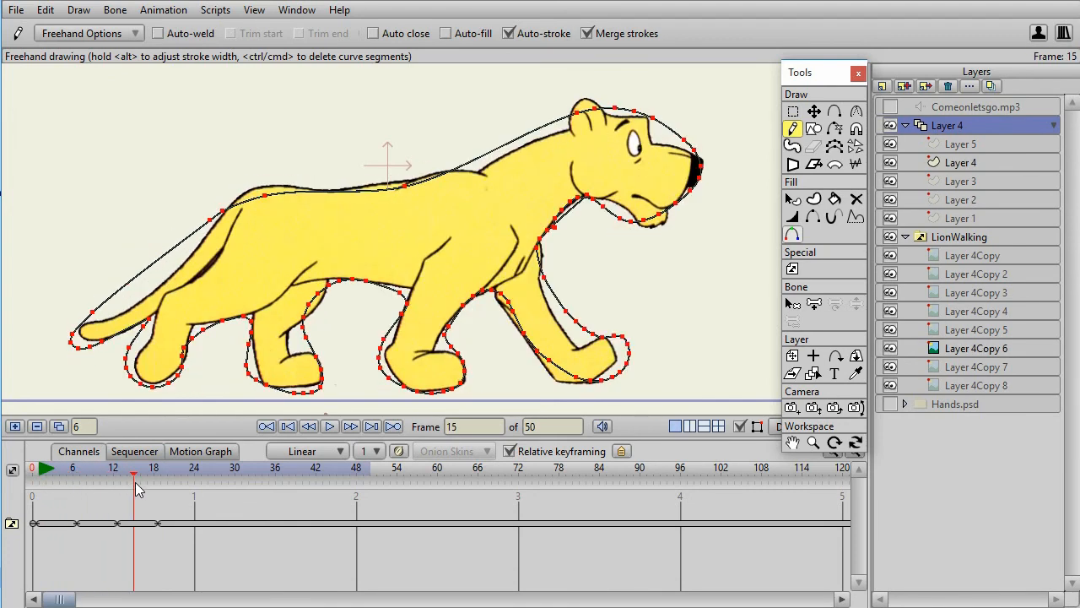
click(890, 237)
mouse_move(133, 475)
mouse_down()
mouse_move(53, 491)
mouse_move(162, 493)
mouse_move(42, 492)
mouse_move(160, 487)
mouse_up()
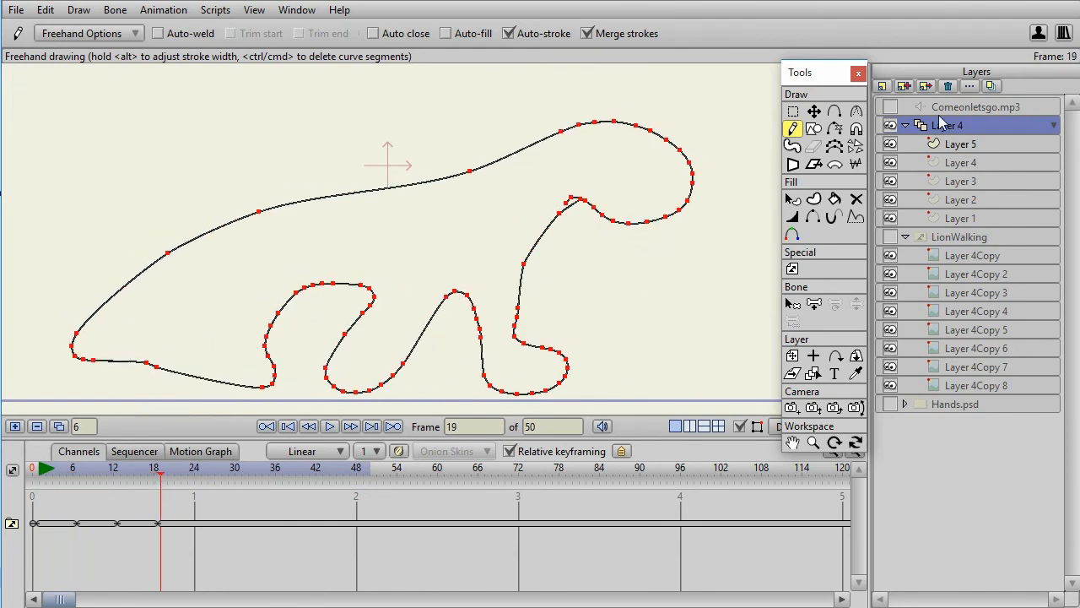
click(906, 127)
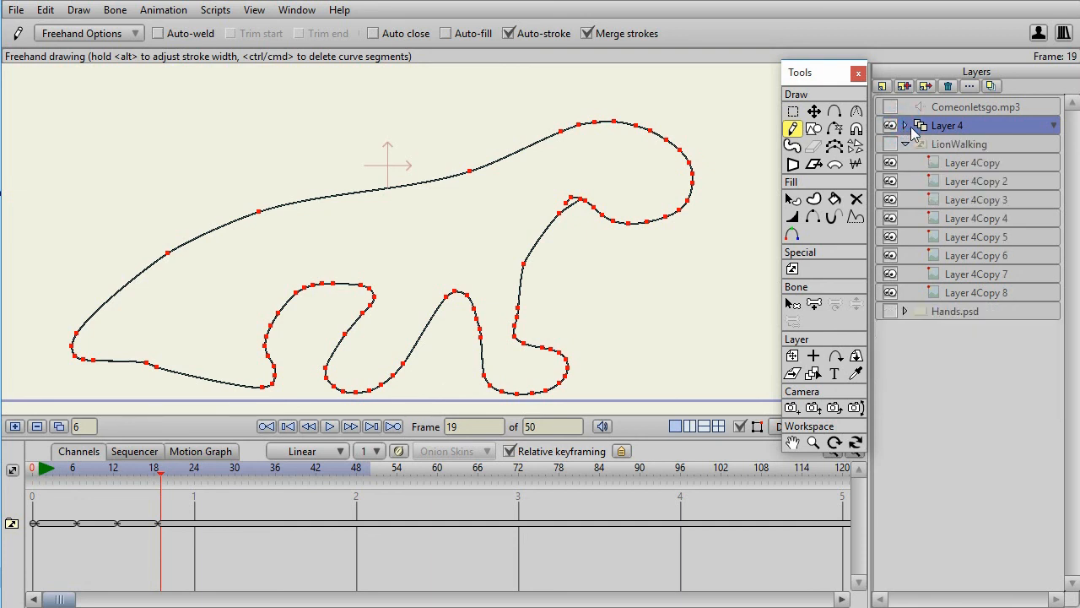
click(905, 126)
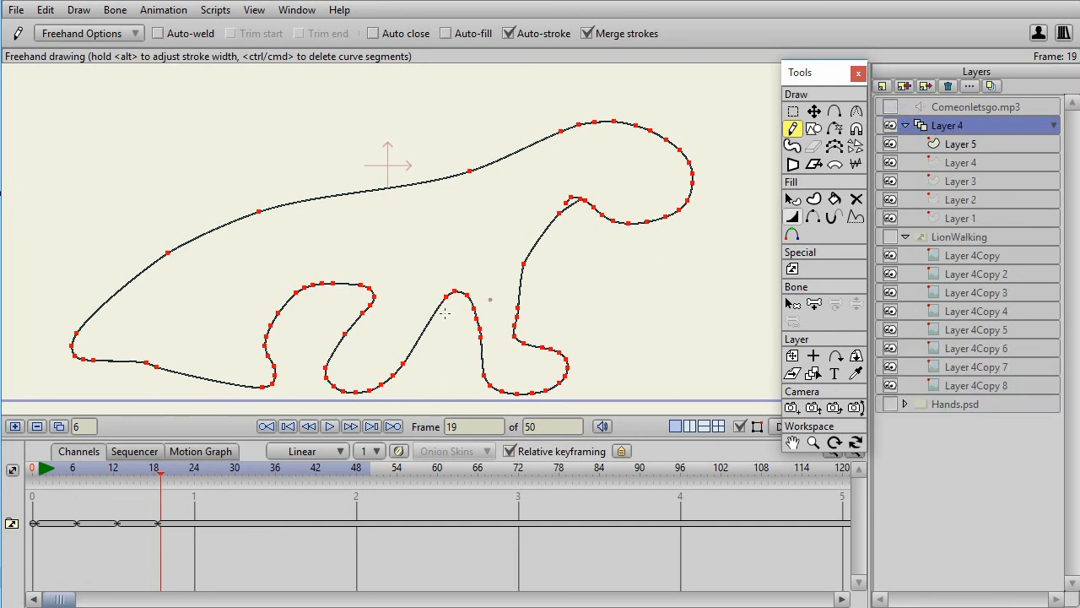
Step: At frame 27, switch the Layer 4 group to its Layer 3 drawing
drag(160, 480, 214, 478)
click(987, 182)
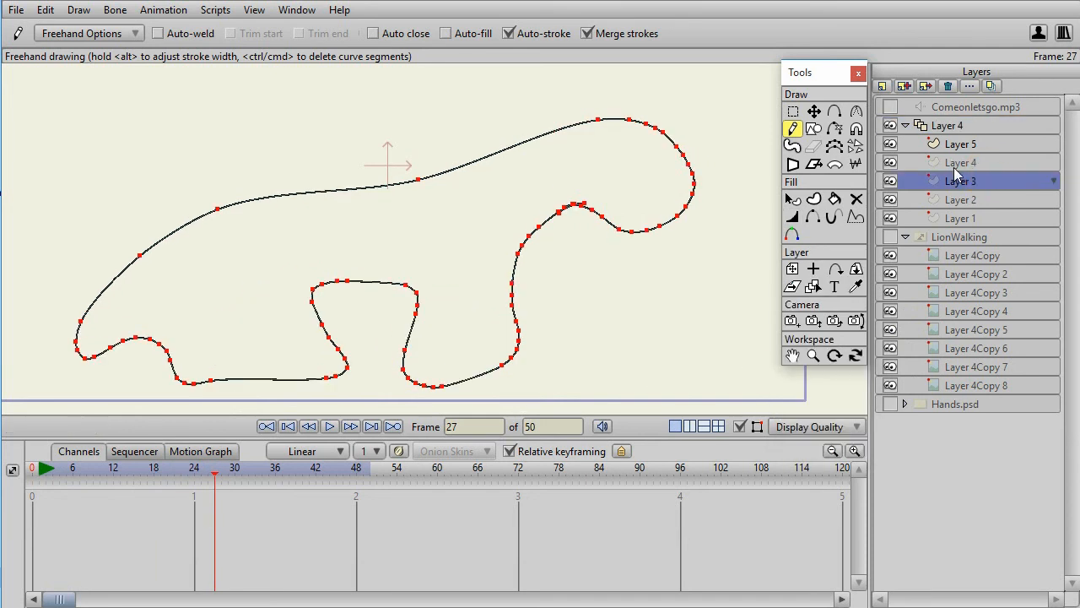
click(945, 127)
right_click(946, 129)
click(964, 173)
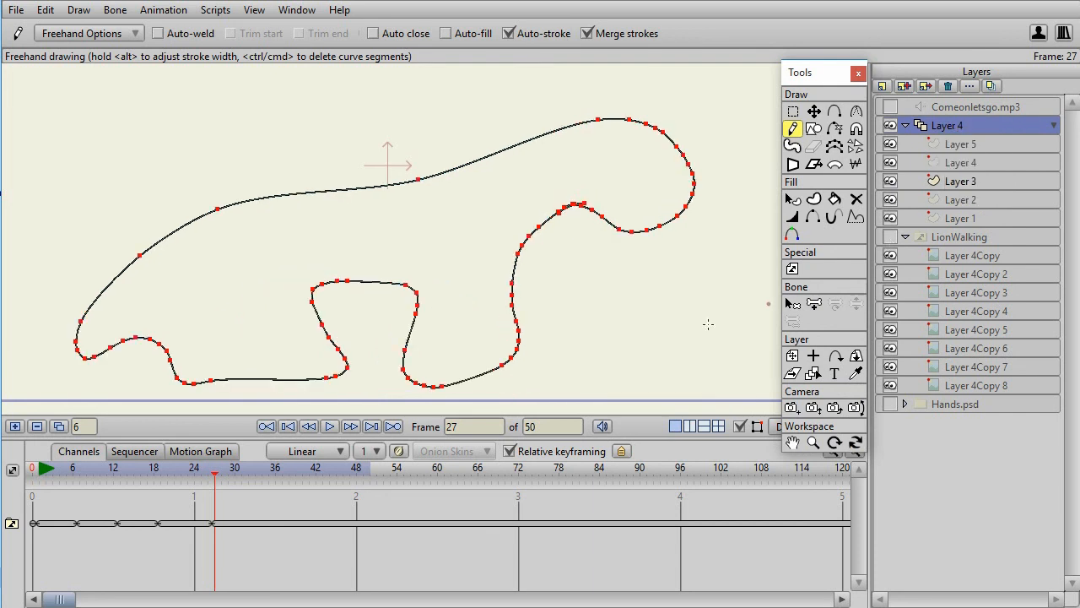
Step: At frame 37, try Layer 1 as the Layer 4 group's active drawing, replace it with the Layer 4 drawing, and scrub back to review
drag(217, 475, 282, 473)
right_click(992, 141)
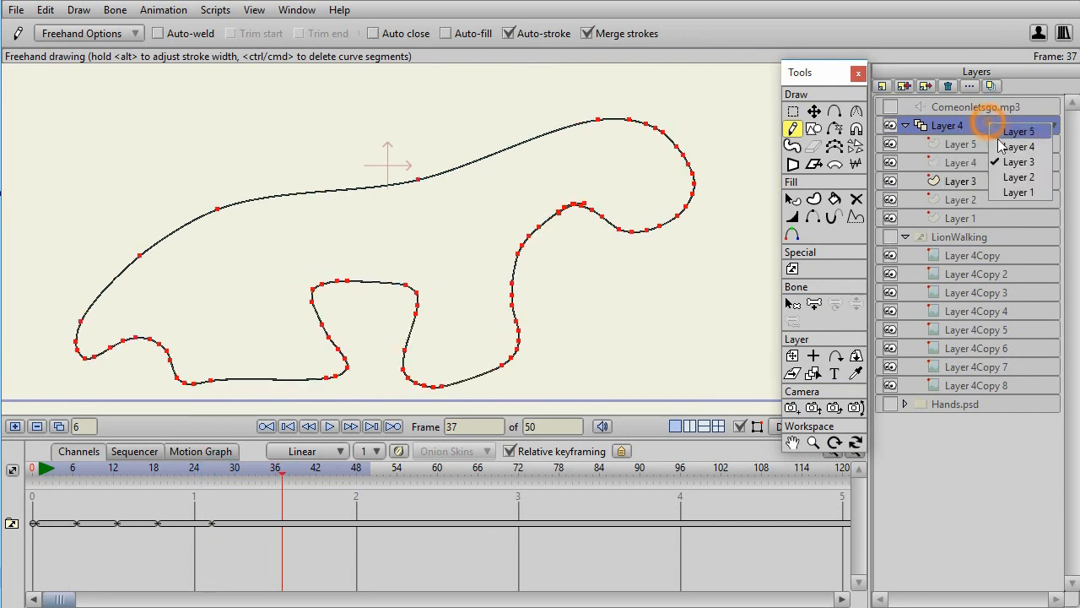
click(1009, 194)
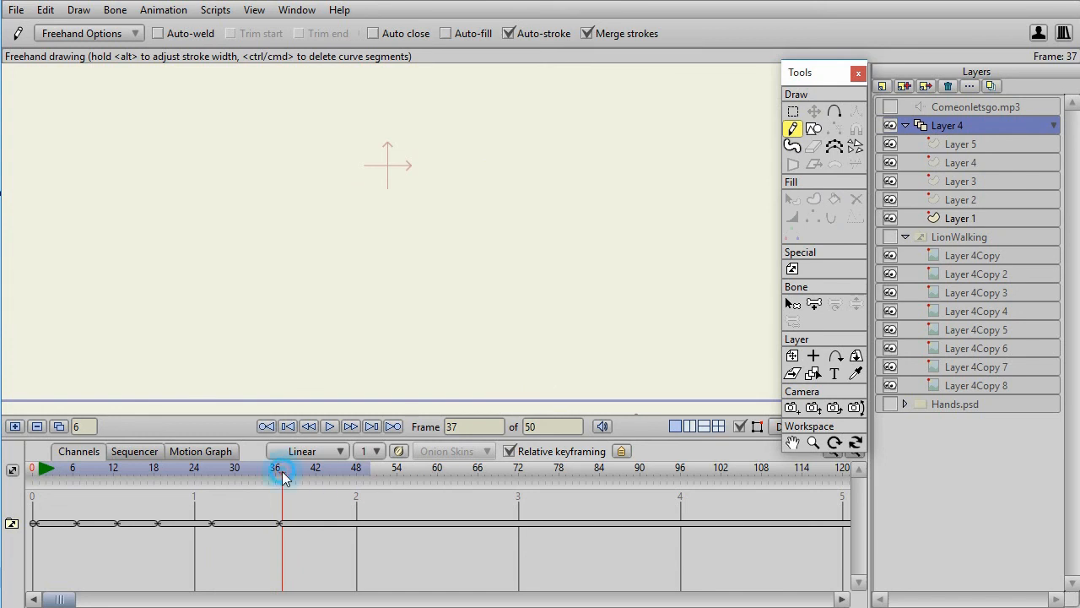
mouse_move(279, 473)
mouse_down()
mouse_move(200, 474)
mouse_move(288, 477)
mouse_up()
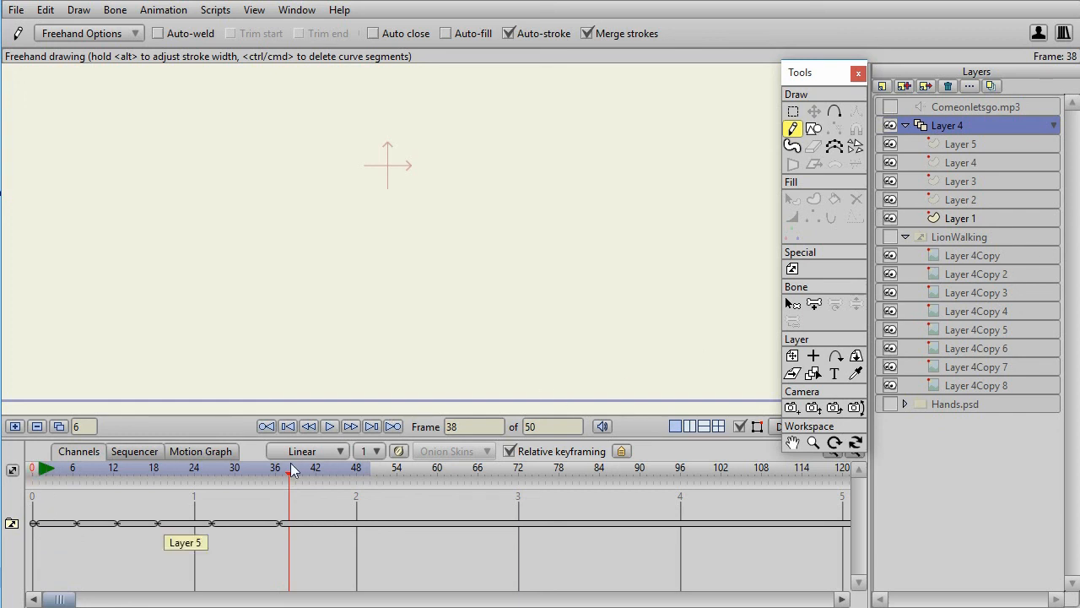
drag(292, 469, 286, 469)
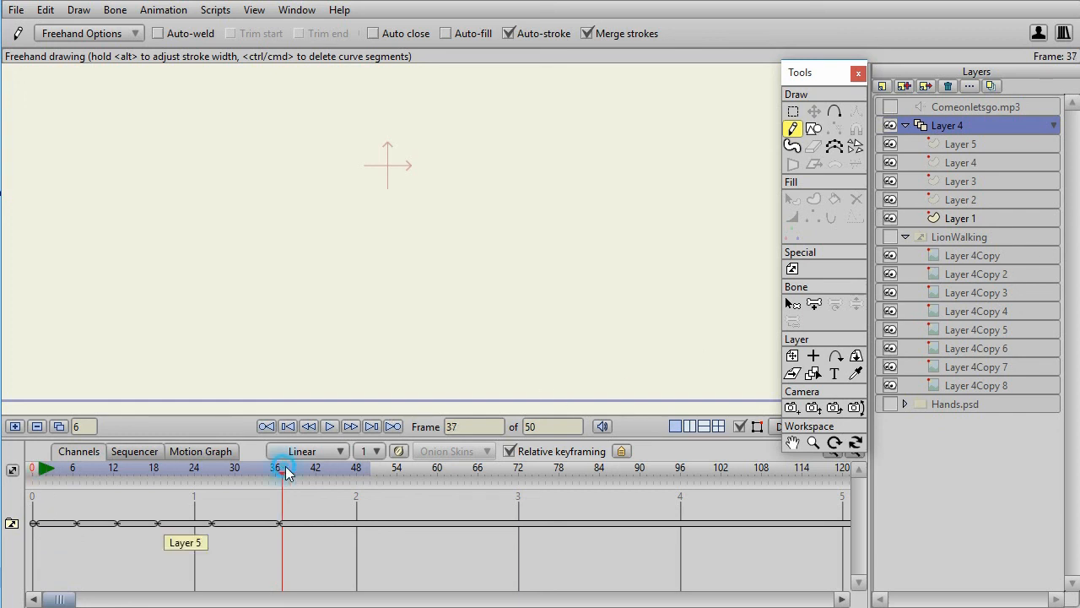
right_click(990, 128)
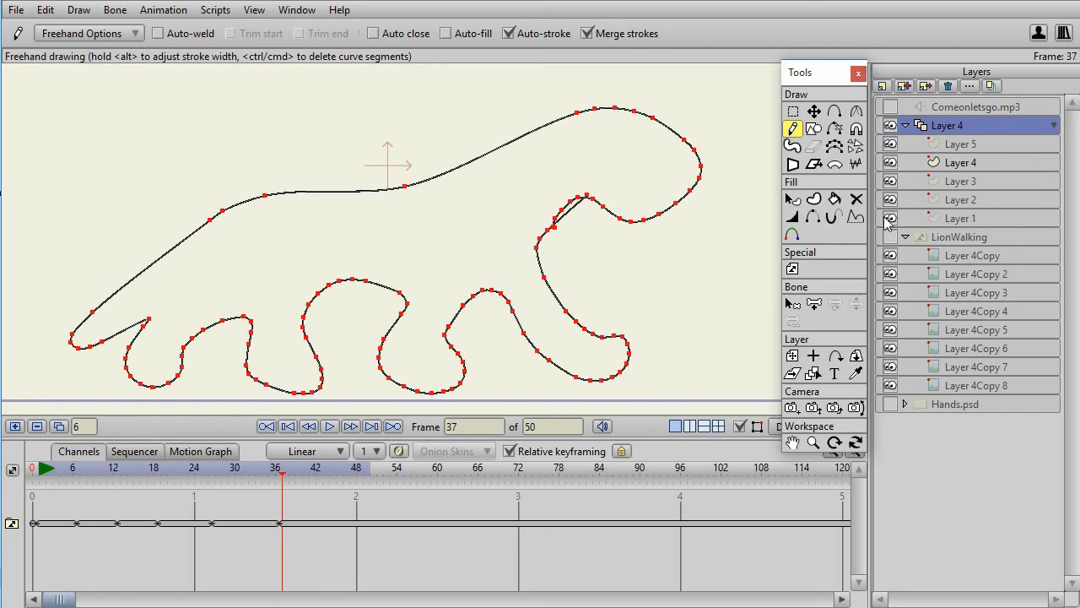
click(1016, 160)
drag(300, 473, 183, 494)
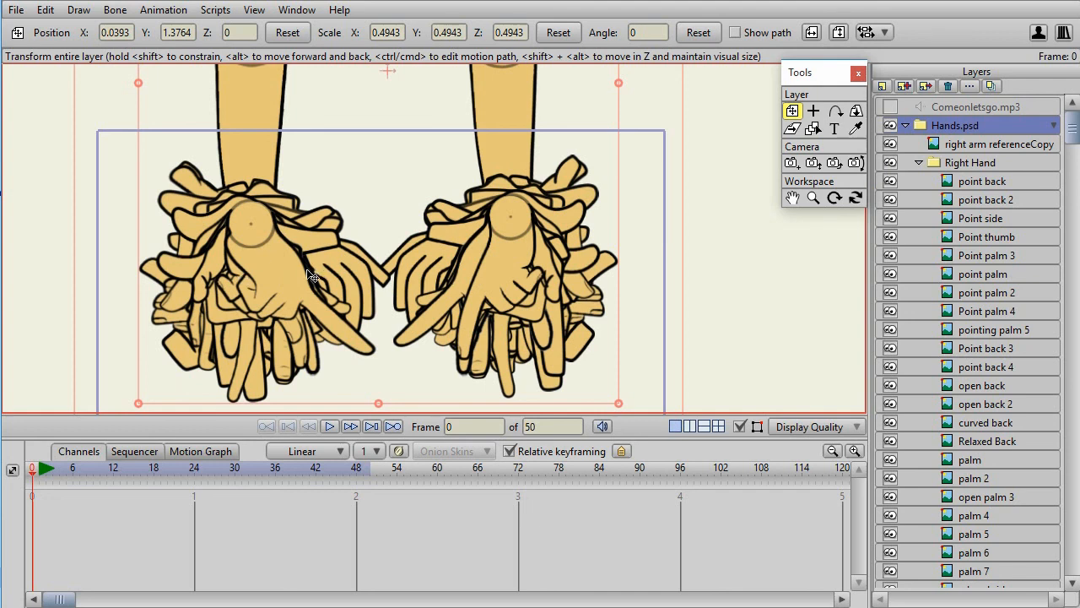
Step: Convert the Right Hand group inside Hands.psd to a switch layer
click(953, 164)
right_click(969, 165)
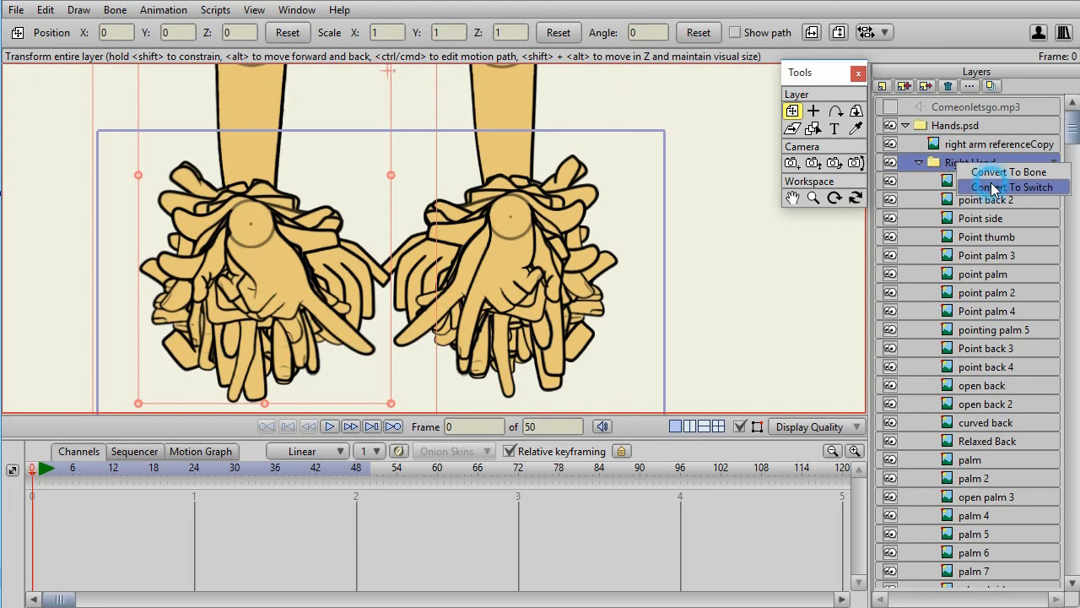
click(990, 184)
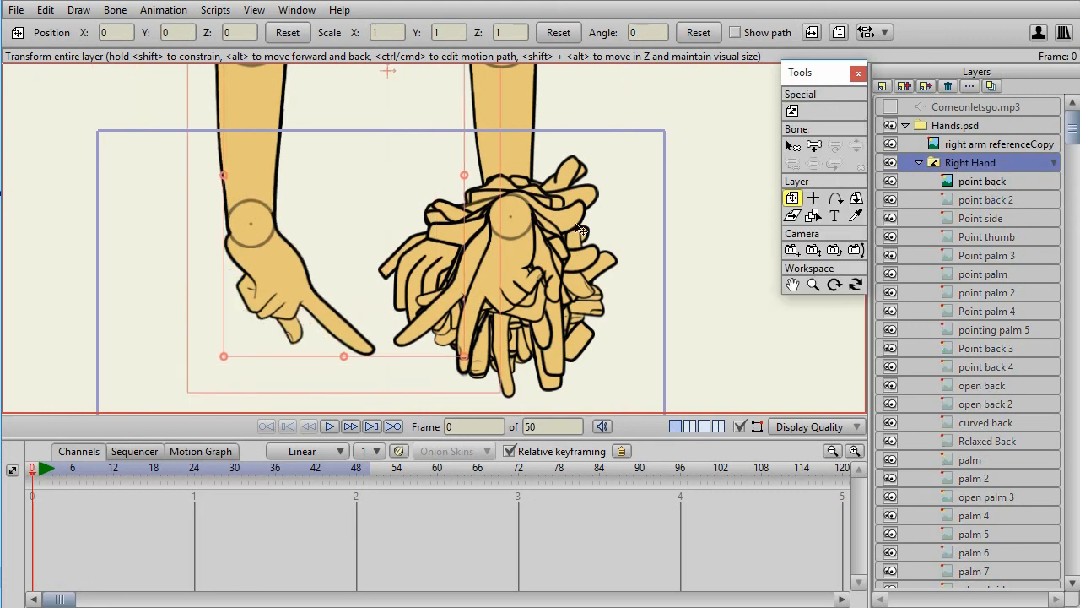